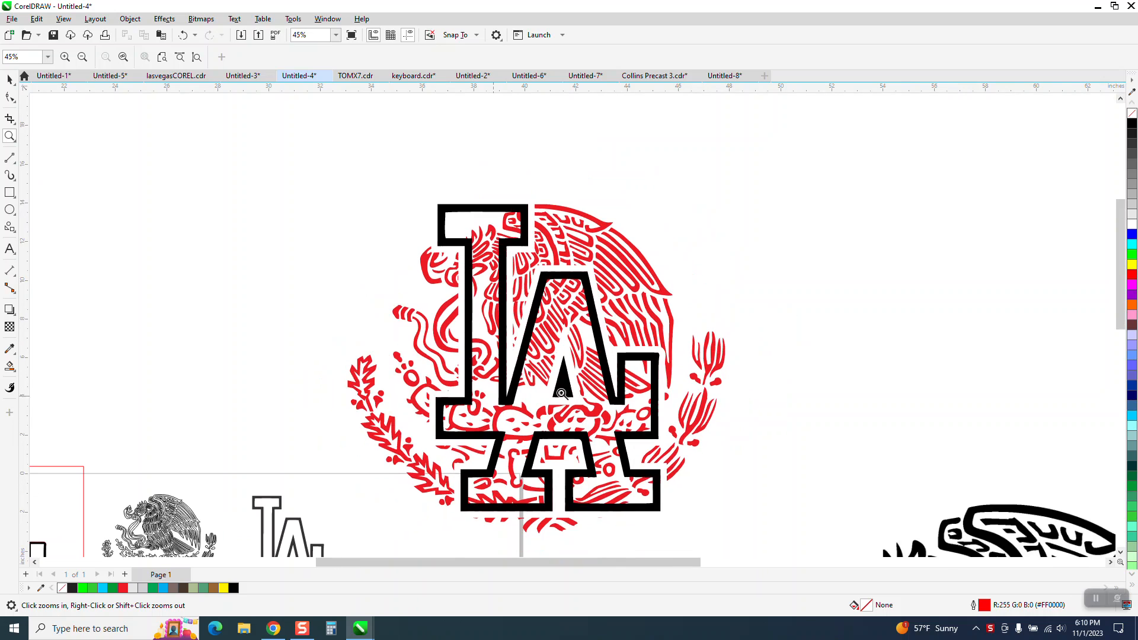
Remove the fill from the grey LA lettering above the unfilled eagle design and give it a black hairline outline
scroll(620, 358, "down", 1)
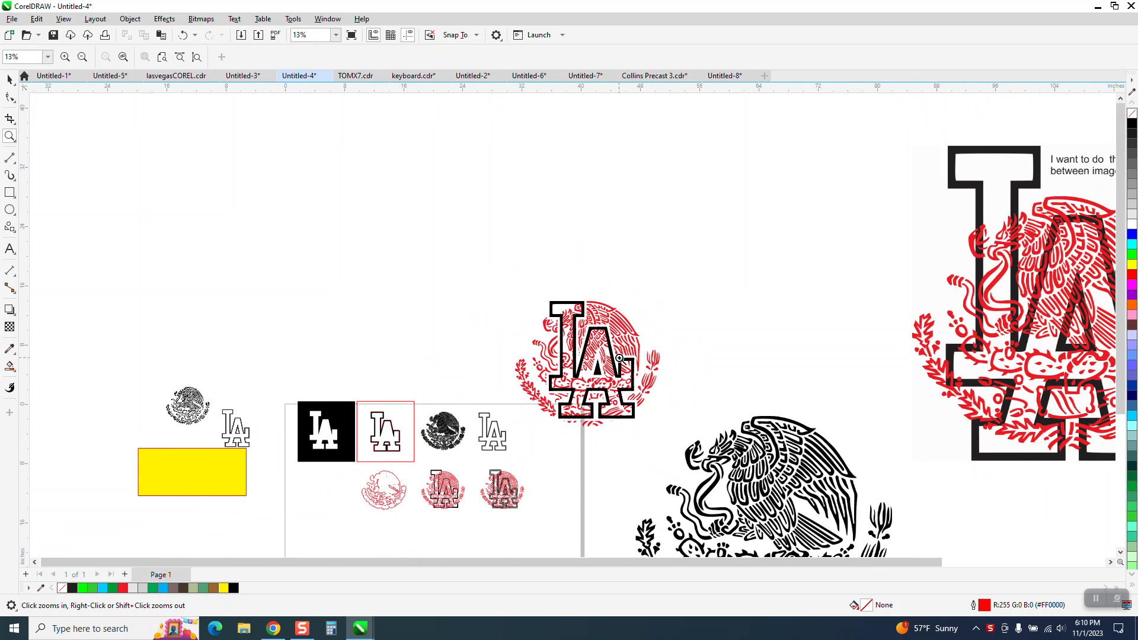
left_click_drag(459, 455, 574, 510)
scroll(544, 403, "down", 1)
scroll(541, 383, "down", 1)
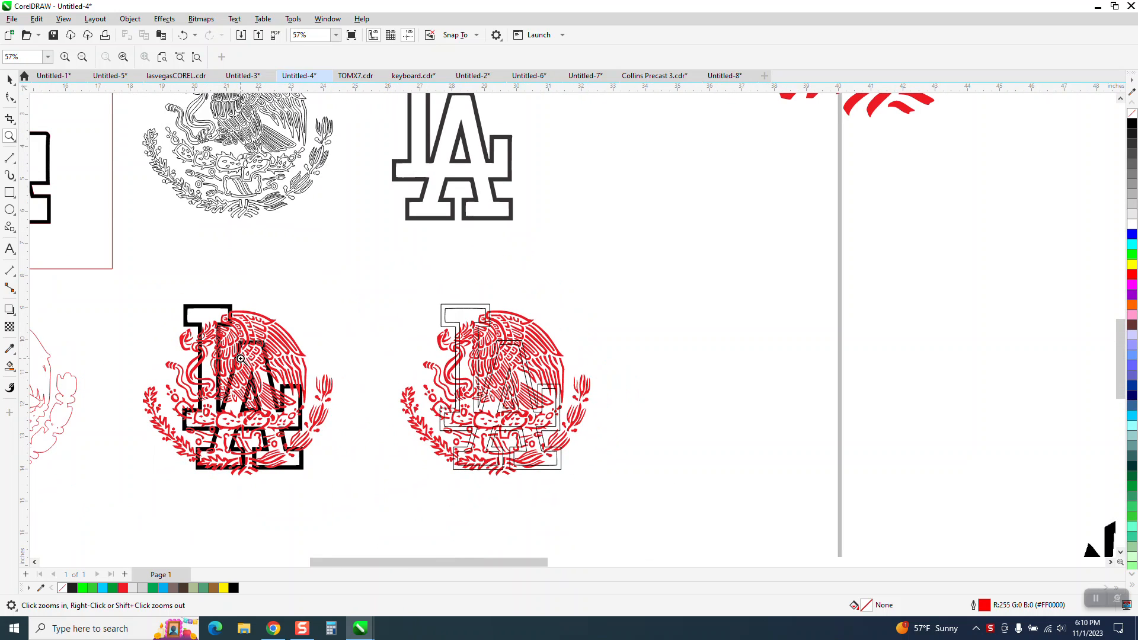
left_click_drag(140, 289, 364, 478)
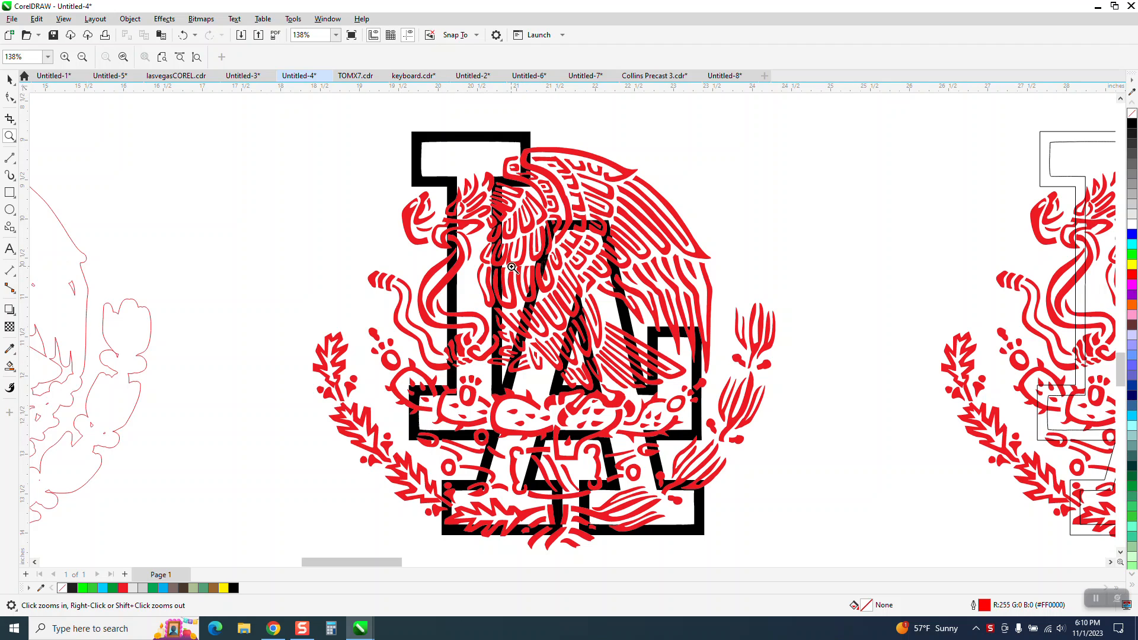
scroll(350, 323, "down", 3)
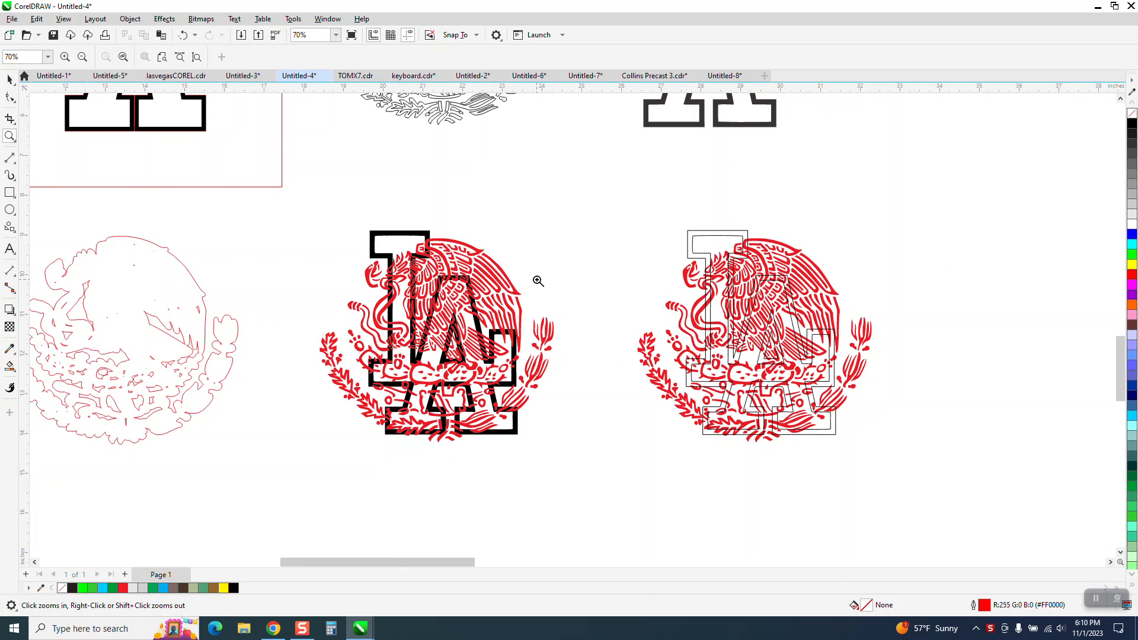
left_click(10, 79)
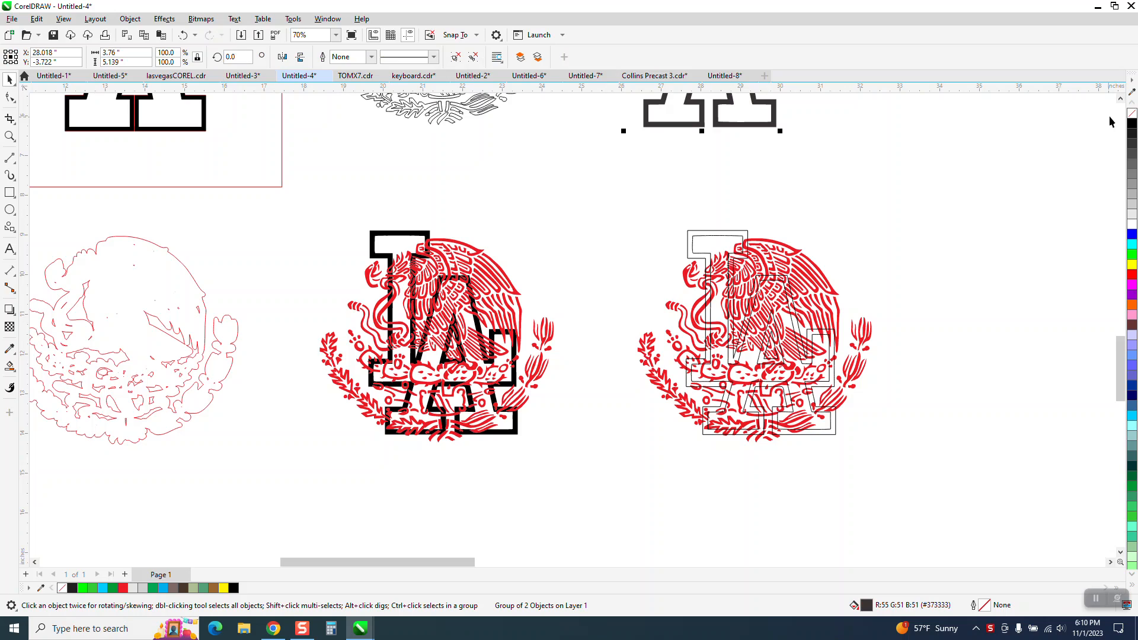
right_click(1130, 126)
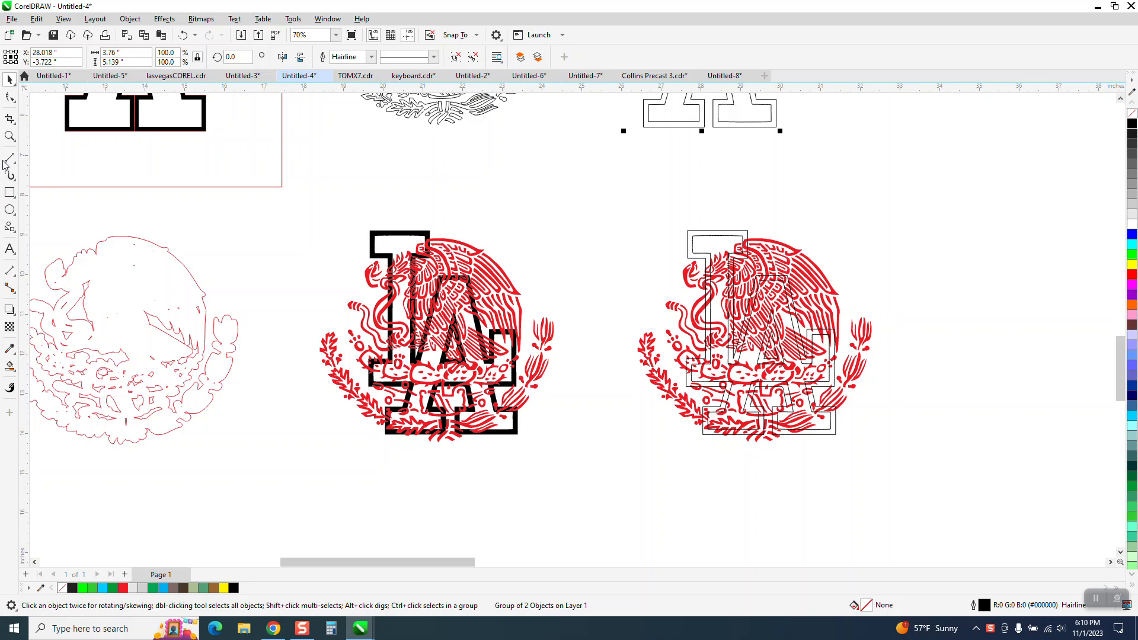
Smart Fill the border of the L's top bar with black on the design with the unfilled letter outline
left_click(9, 135)
left_click_drag(585, 226, 932, 460)
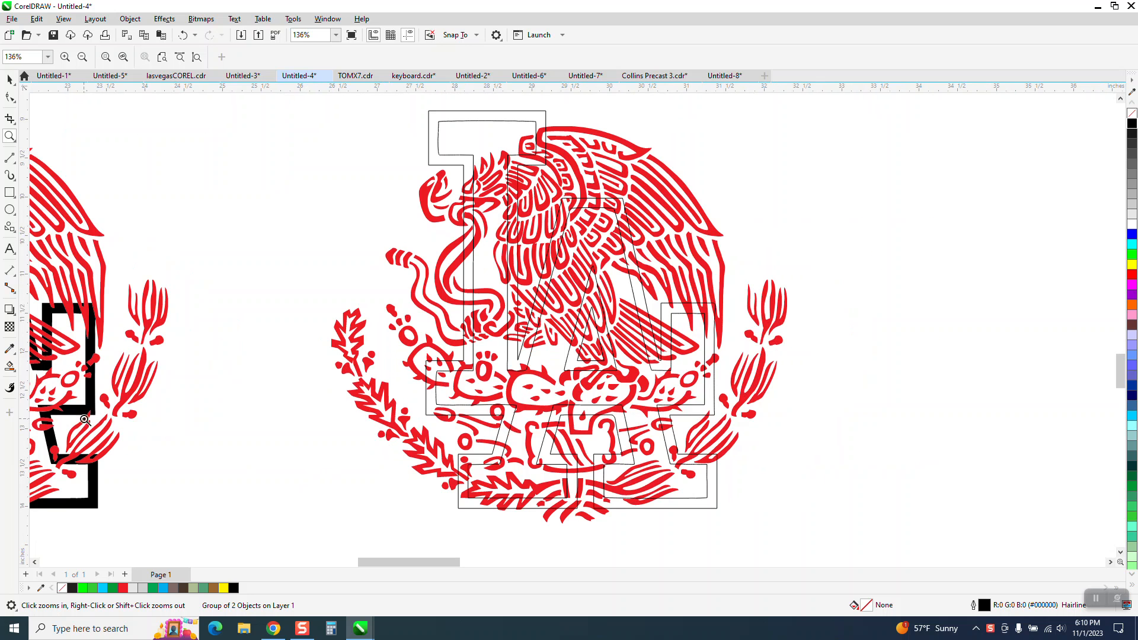
left_click(9, 365)
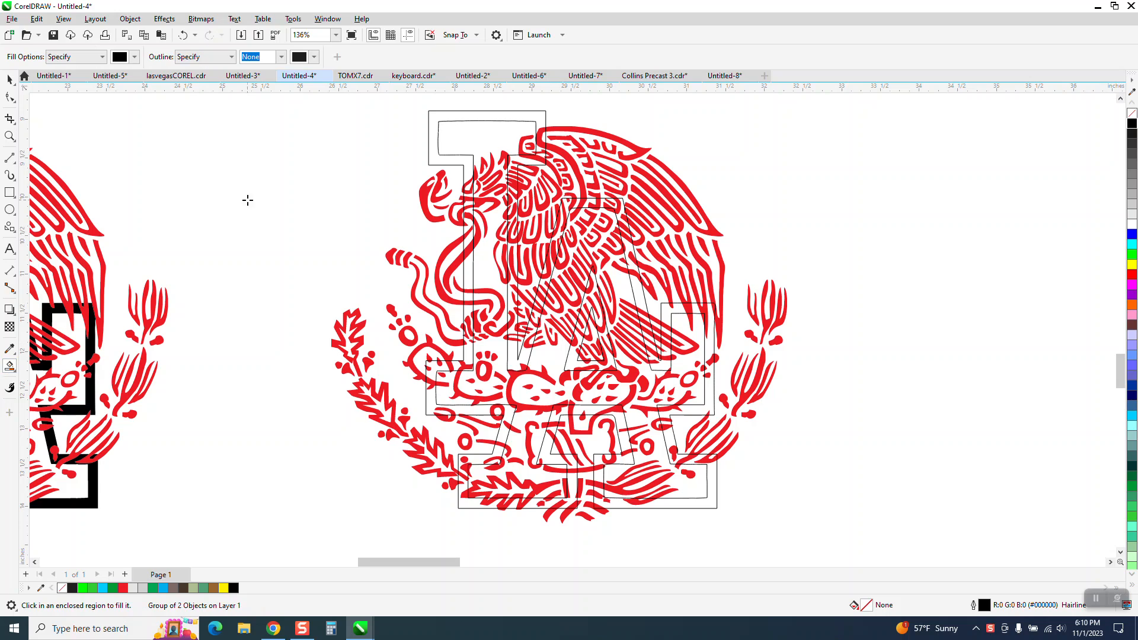
left_click(453, 115)
Fill the regions of the L's left stem between the red eagle and snake strokes with black
left_click(10, 136)
left_click_drag(427, 122, 757, 351)
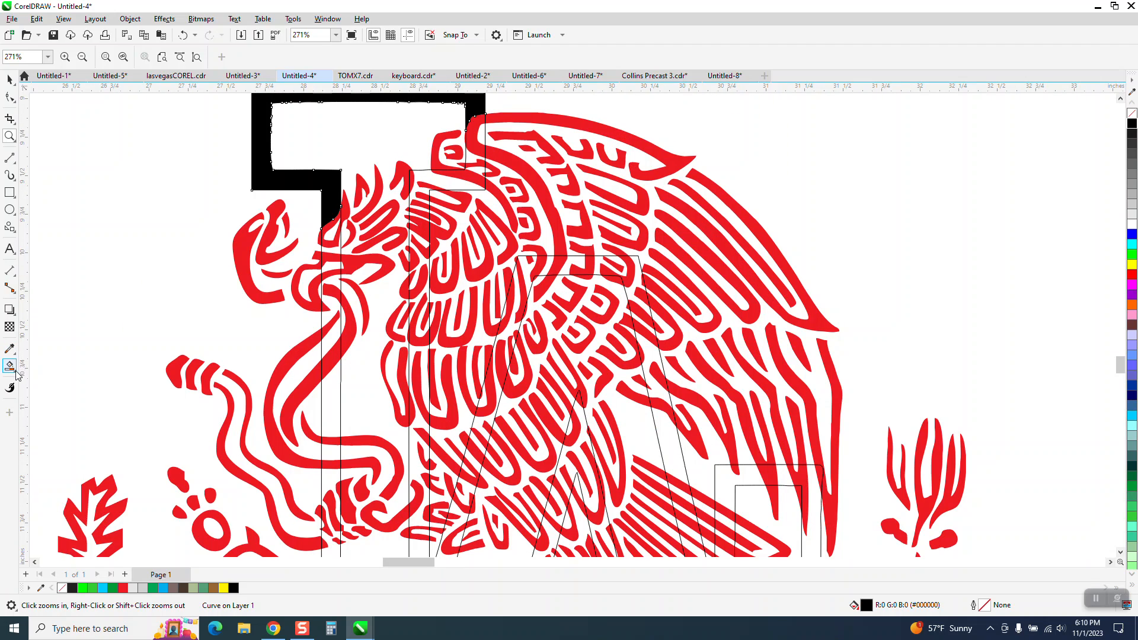
left_click(333, 234)
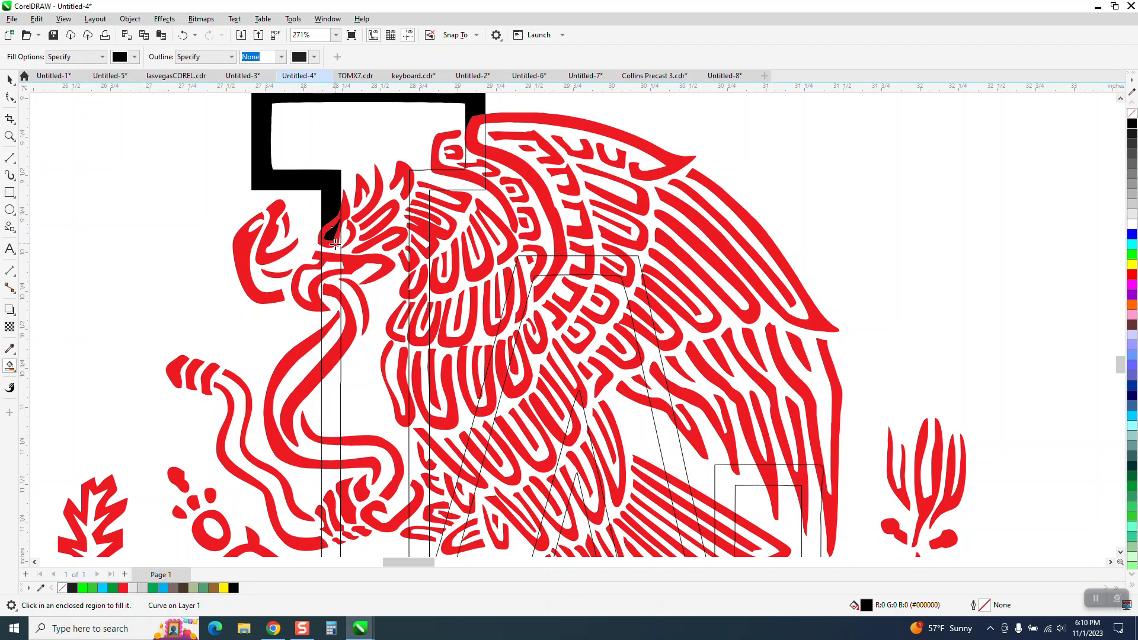
left_click(335, 249)
left_click(335, 269)
left_click(333, 384)
left_click(332, 453)
left_click(330, 474)
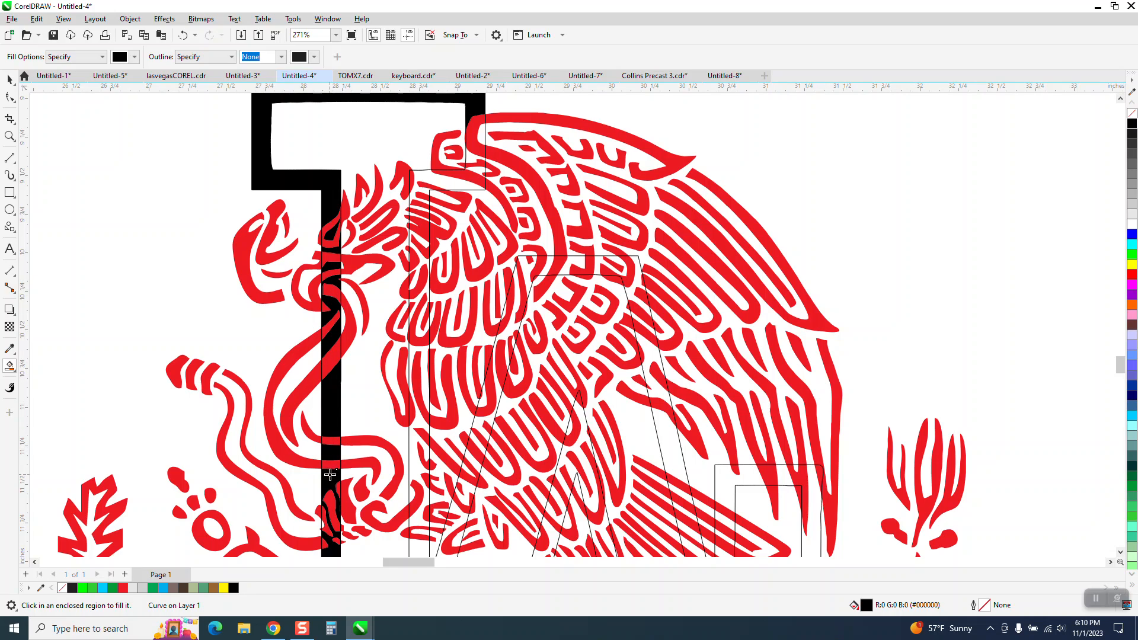
Fill the gaps in the L's upper right corner and down its right stem with black
left_click(432, 186)
left_click(479, 146)
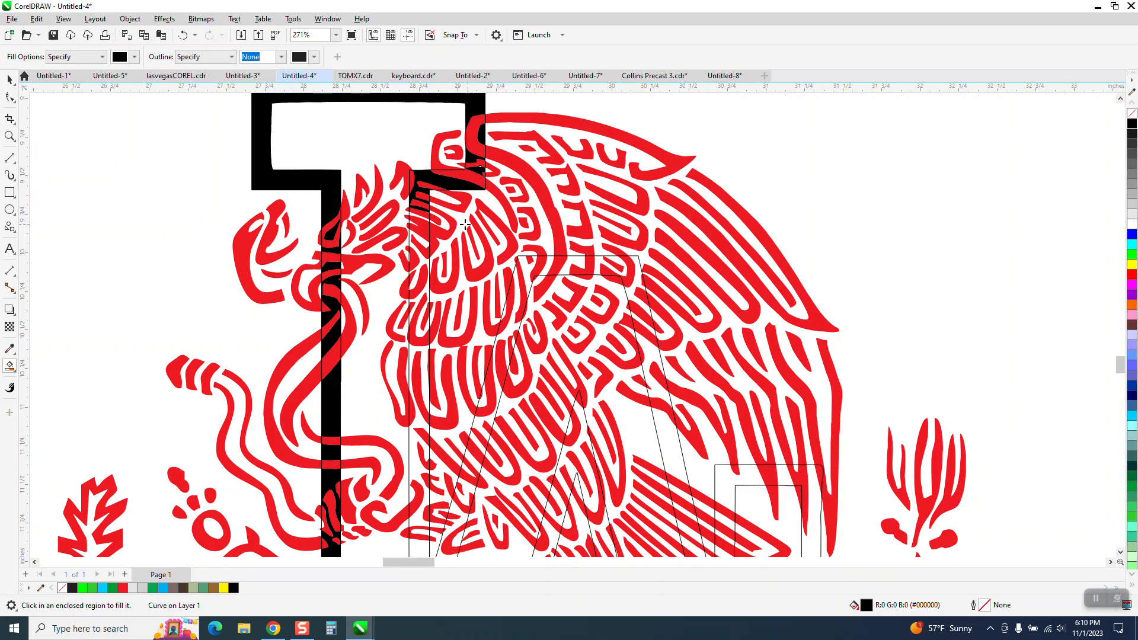
left_click(10, 135)
left_click_drag(380, 199, 588, 404)
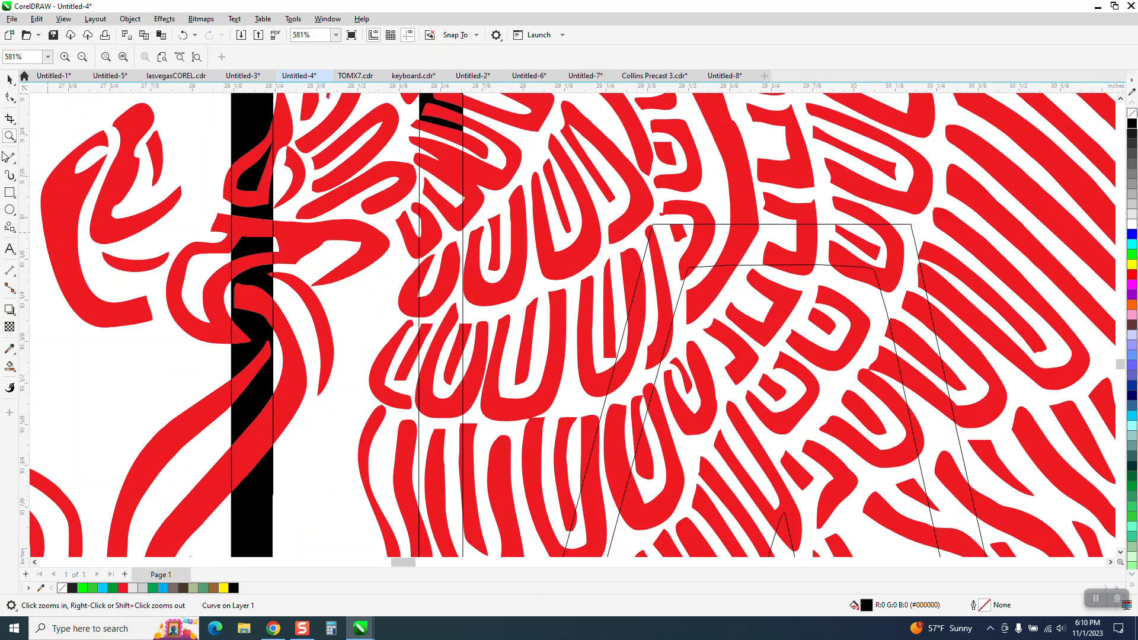
left_click(9, 366)
left_click(448, 187)
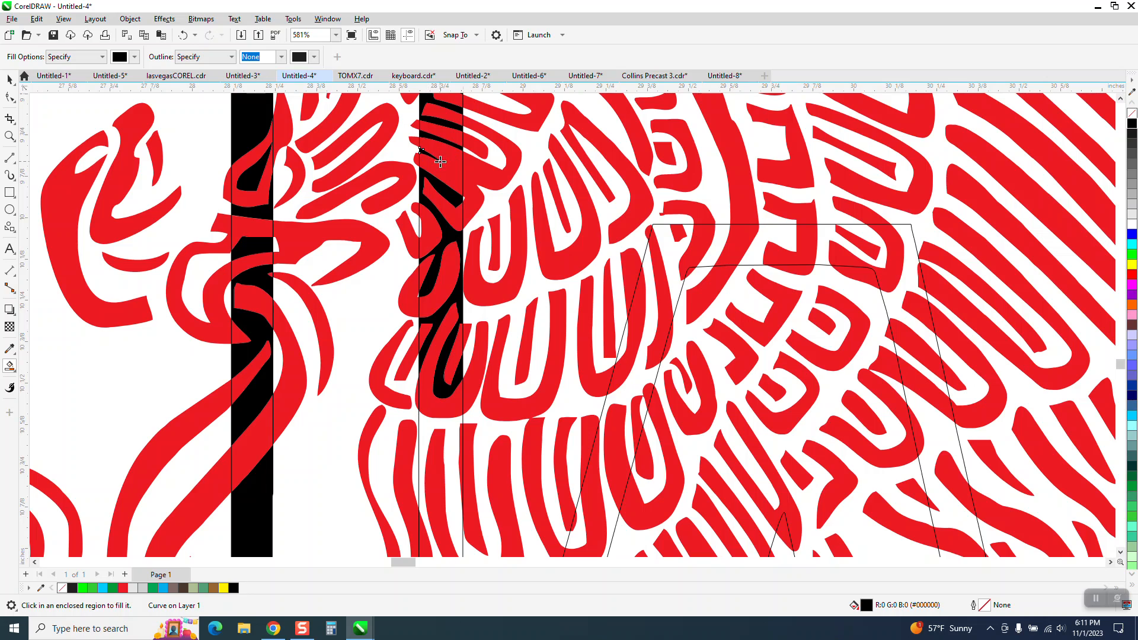
left_click(451, 423)
Fill the upper left leg and the top bar of the A with black between the red feather strokes
scroll(450, 423, "down", 2)
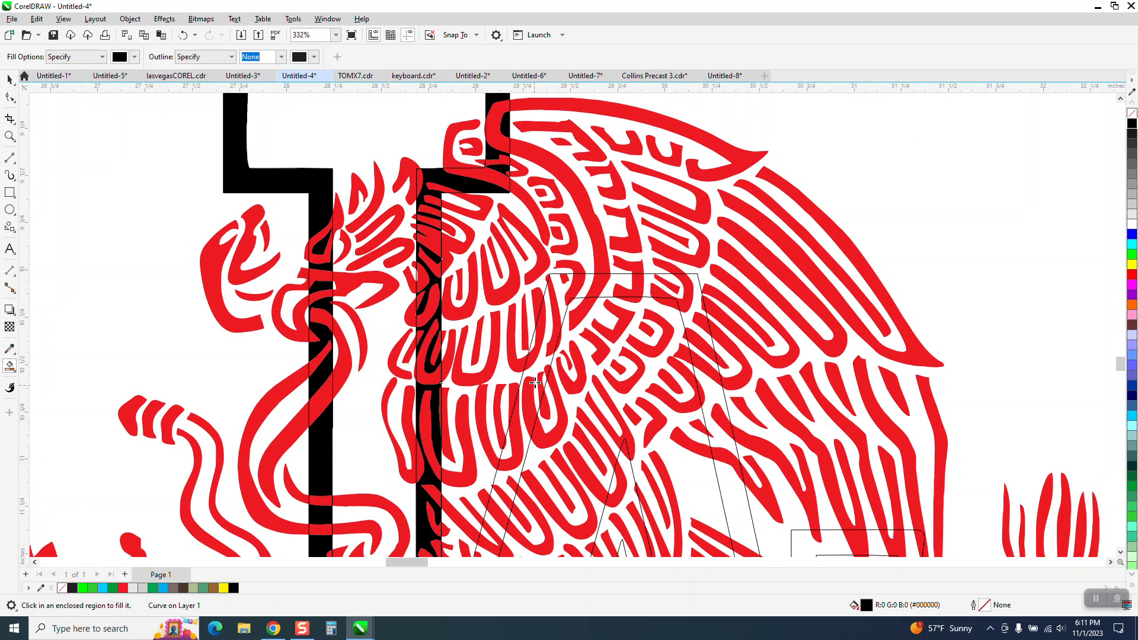
left_click(551, 329)
left_click(563, 292)
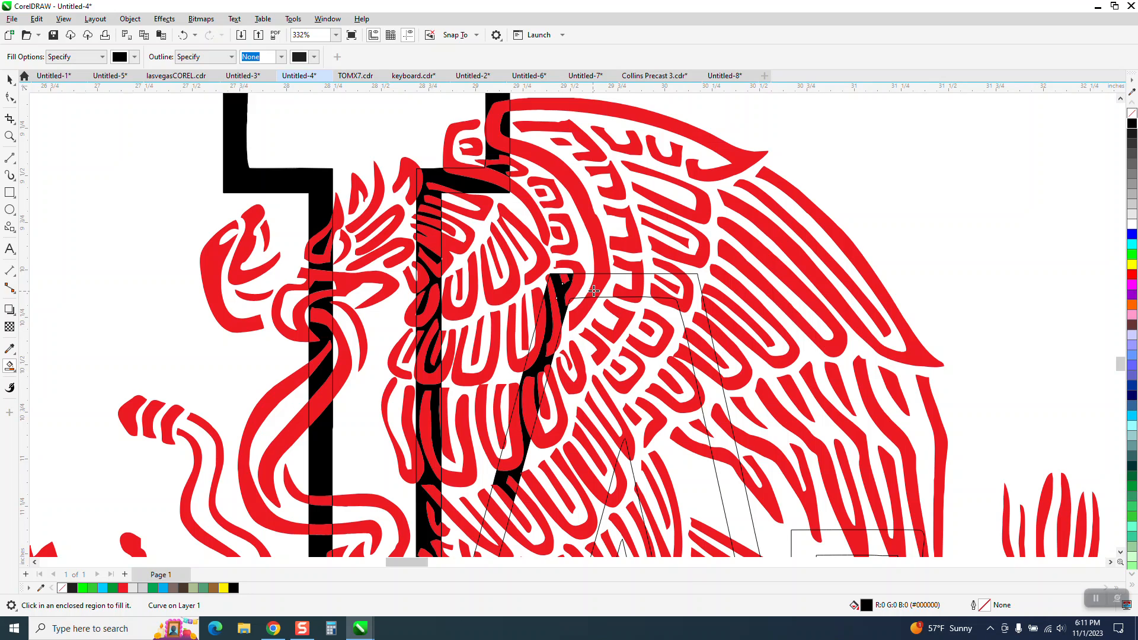
left_click(586, 284)
left_click(619, 284)
left_click(696, 279)
left_click(673, 283)
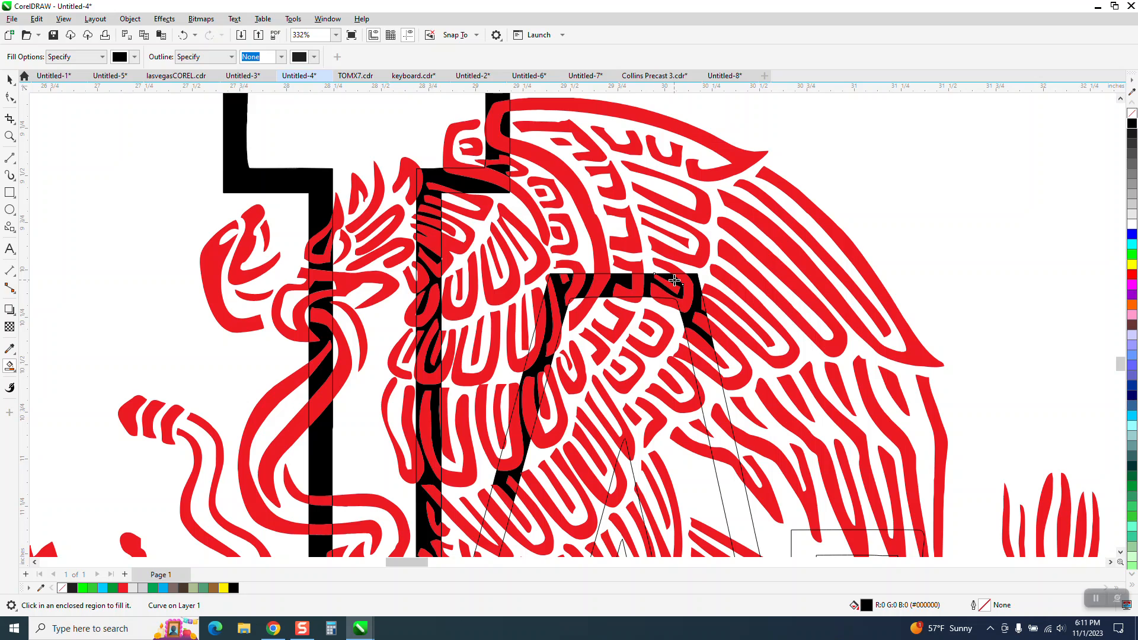
Fill the A's upper right leg and the upper part of its inner triangle with black
left_click(695, 358)
left_click(702, 356)
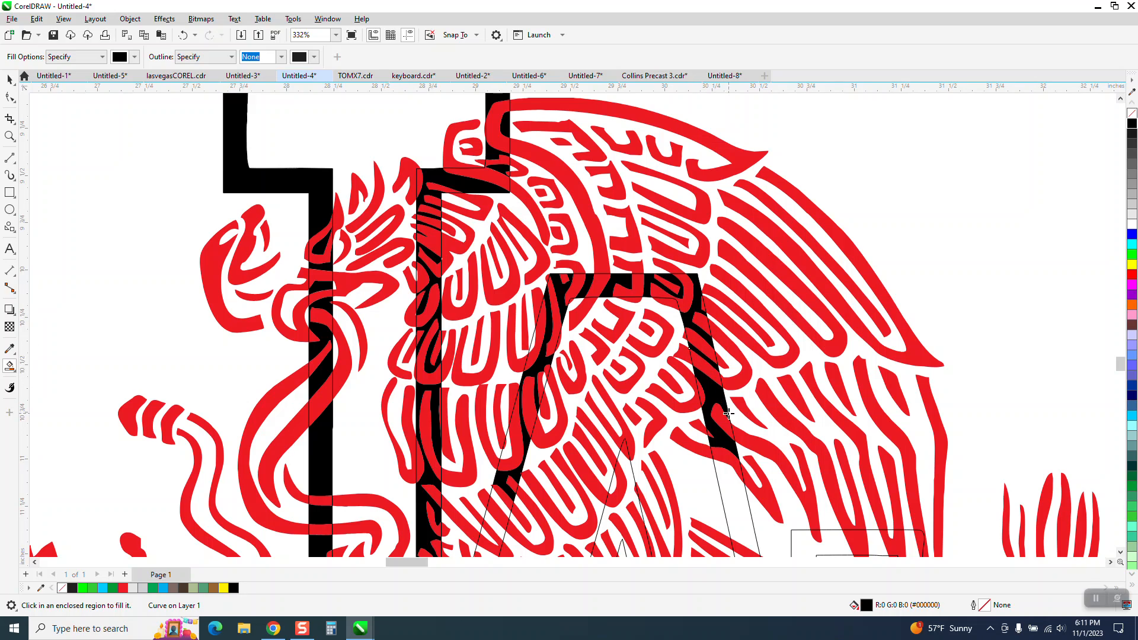
left_click(729, 484)
left_click(630, 481)
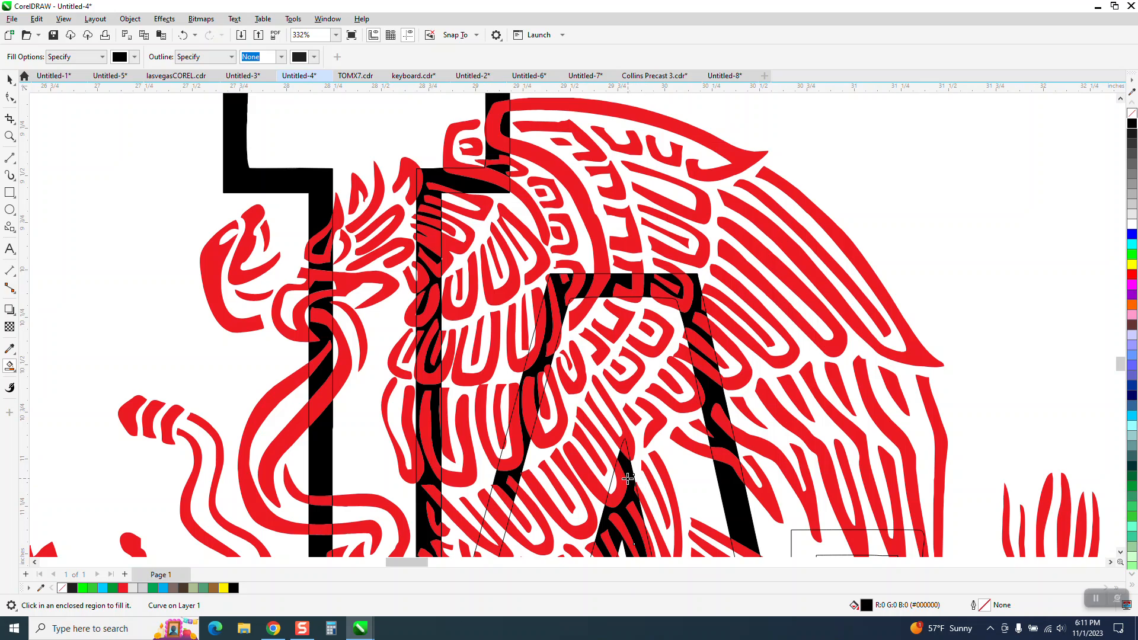
left_click(613, 483)
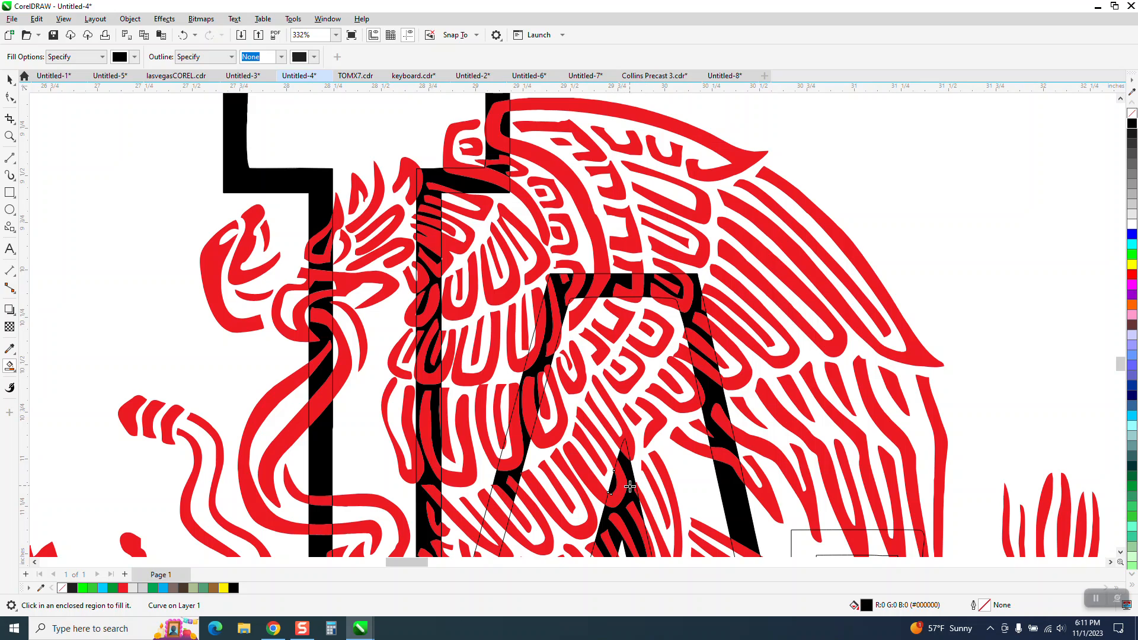
Fill the remaining regions of the A's left leg and the lower end of the L's right stem with black
left_click(499, 498)
left_click(506, 454)
left_click(544, 376)
scroll(367, 308, "down", 4)
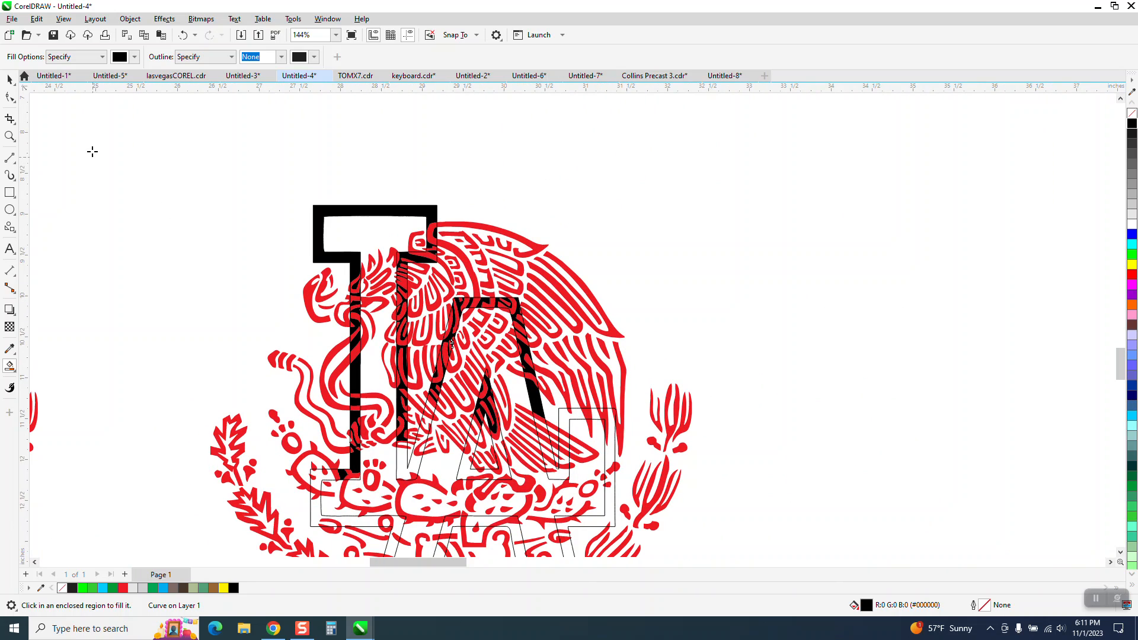
left_click(10, 136)
left_click(483, 489)
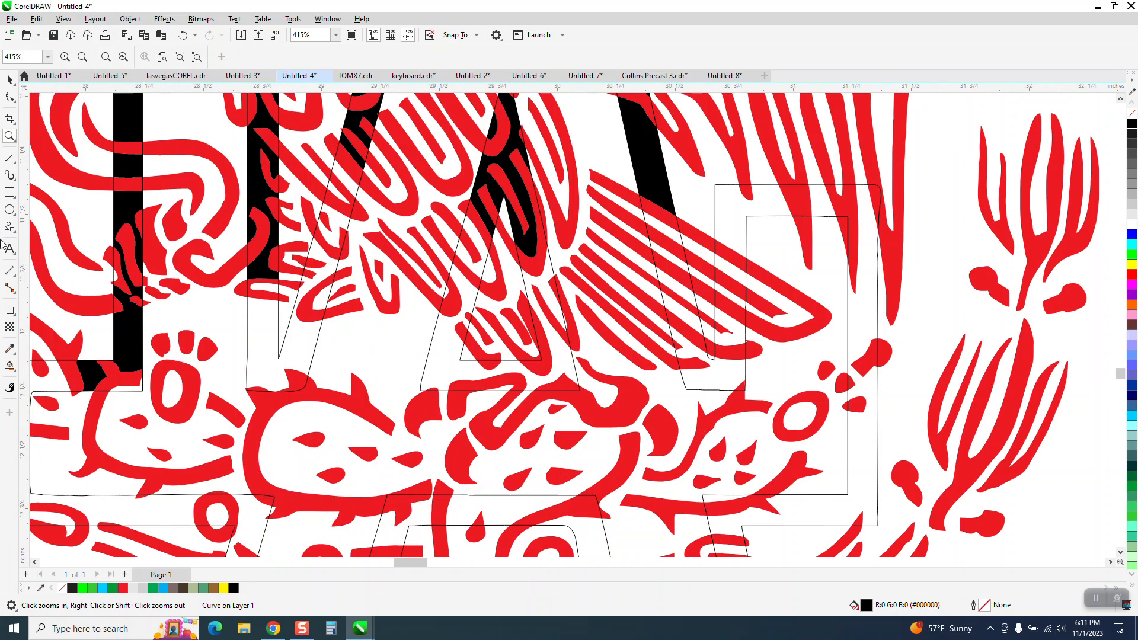
left_click(10, 367)
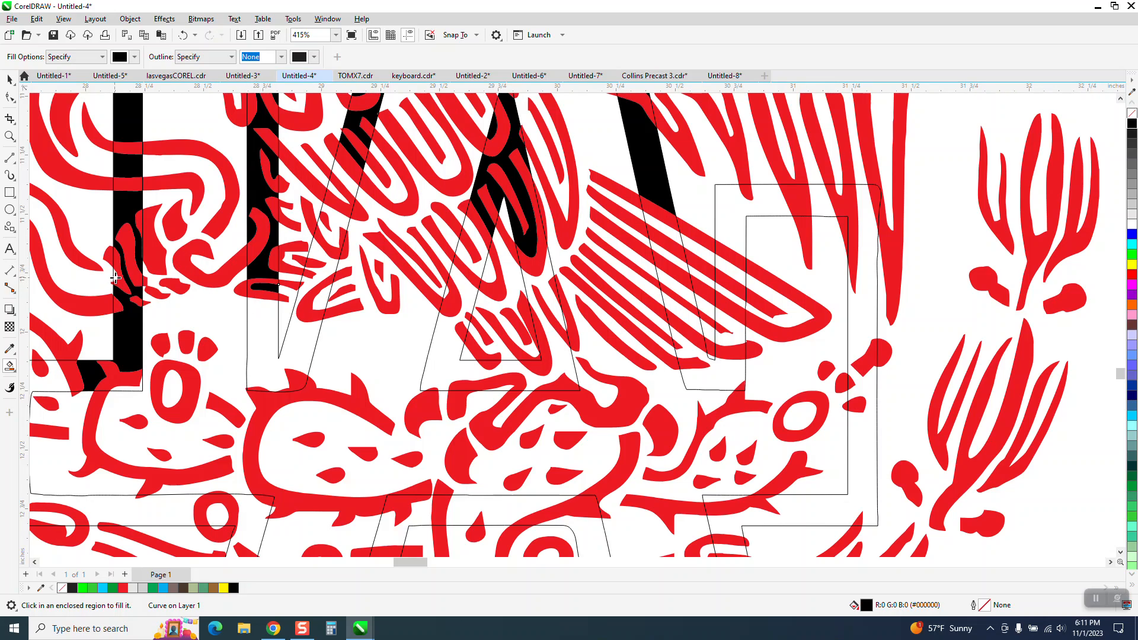
left_click(274, 331)
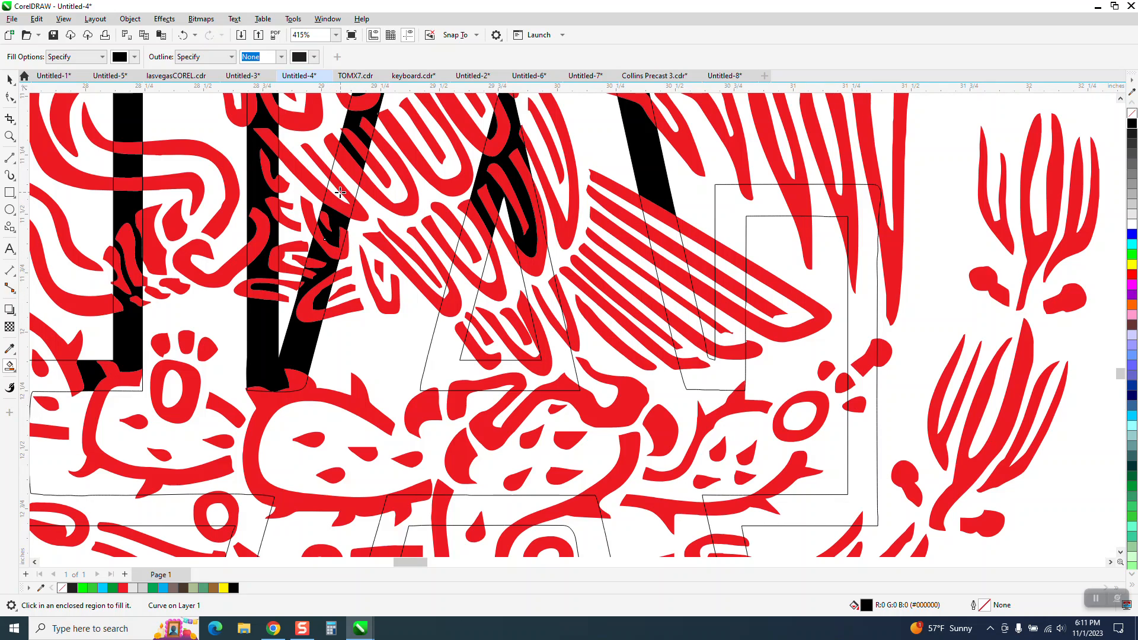
Fill the rest of the A's inner triangle and its right leg down to the raised serif with black
scroll(388, 245, "down", 3)
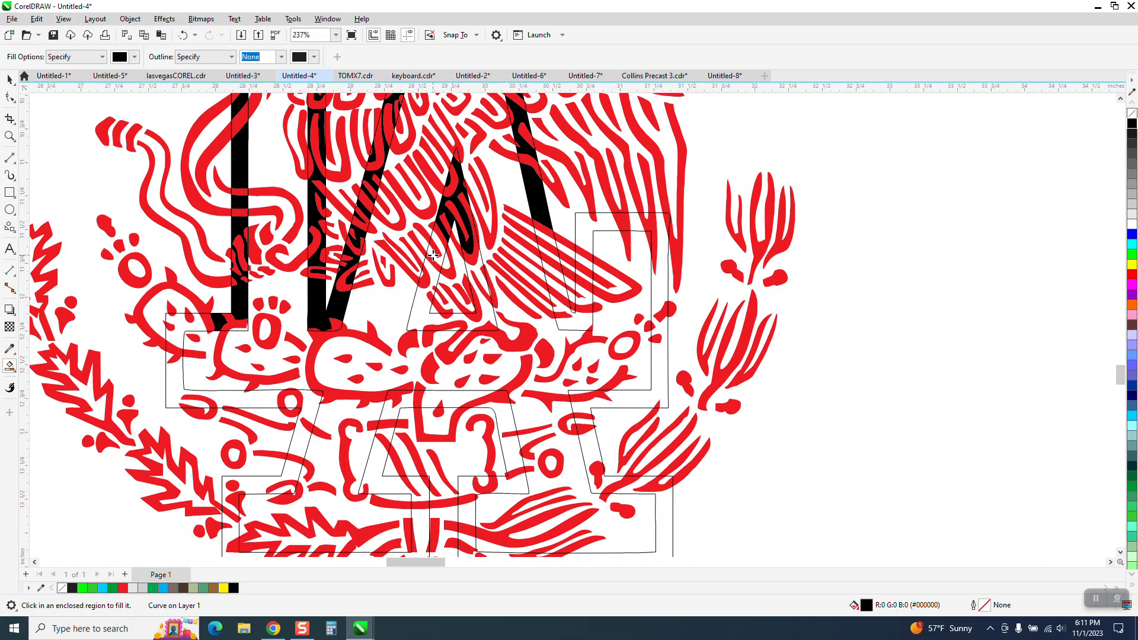
left_click(426, 295)
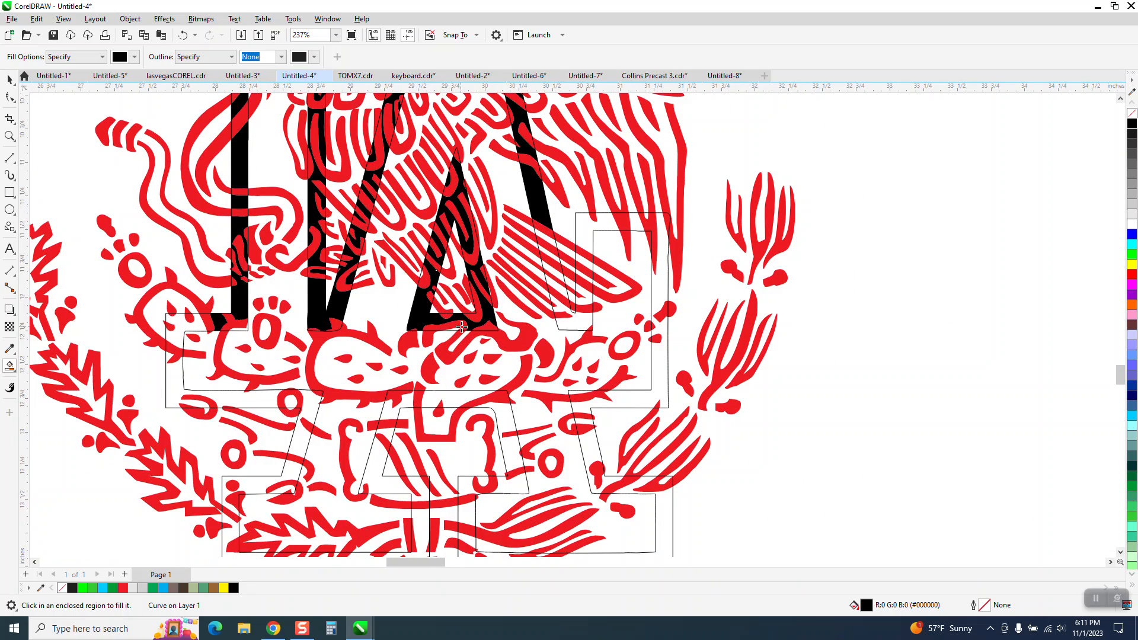
left_click(583, 239)
left_click(553, 256)
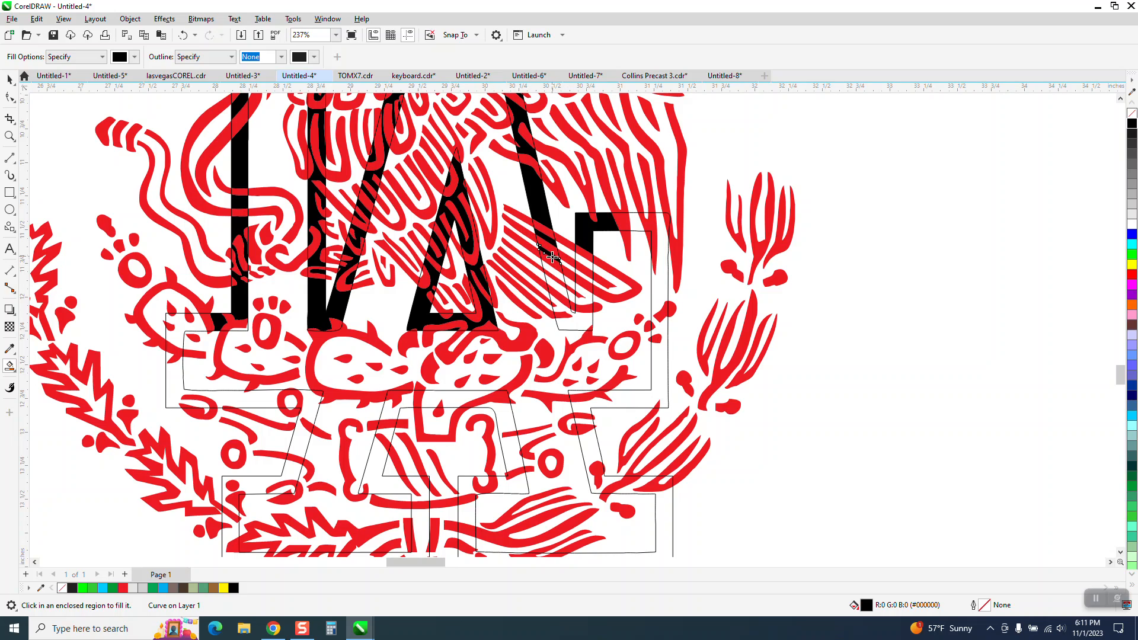
left_click(555, 273)
left_click(560, 298)
left_click(560, 308)
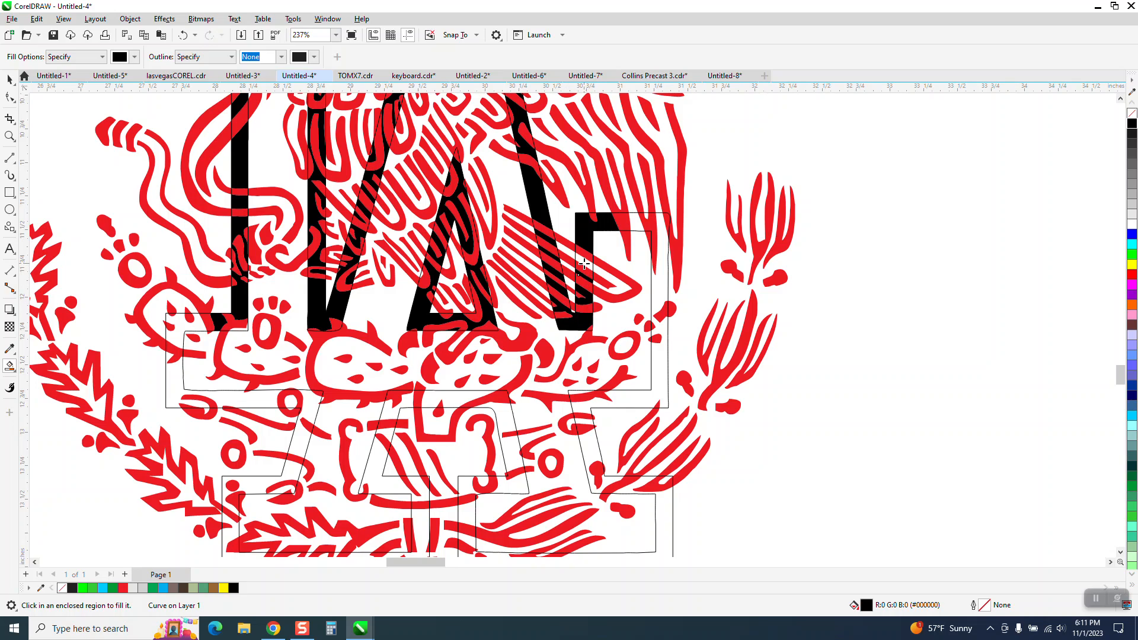
Fill the right side of the raised serif, the lower right leg and the right foot's outer border with black
left_click(662, 236)
left_click(646, 215)
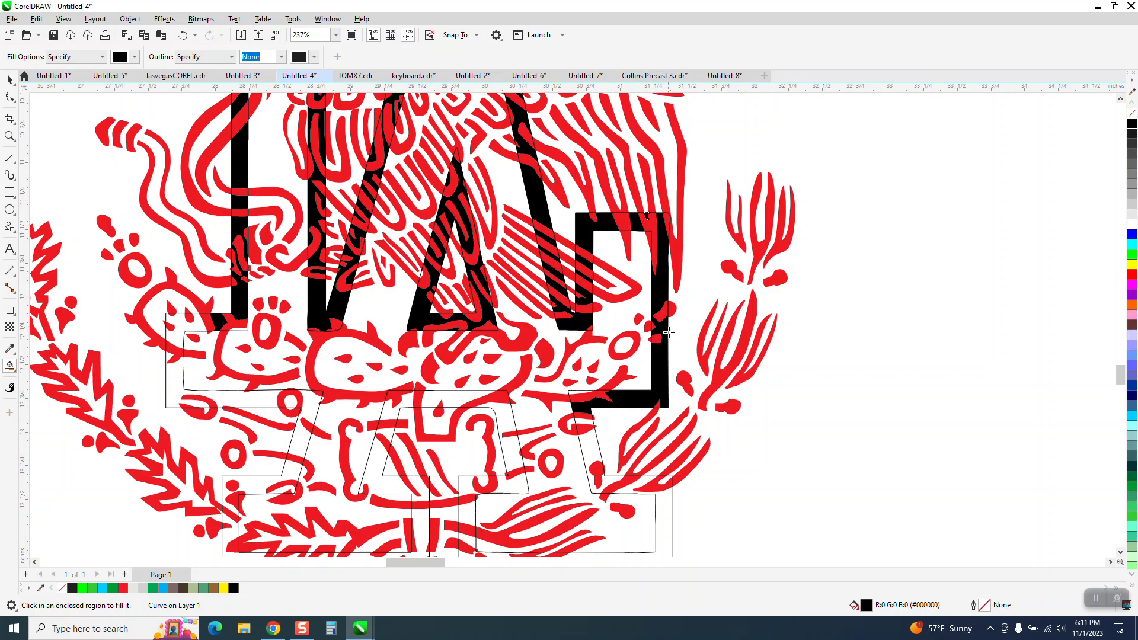
left_click(581, 392)
left_click(591, 437)
left_click(588, 422)
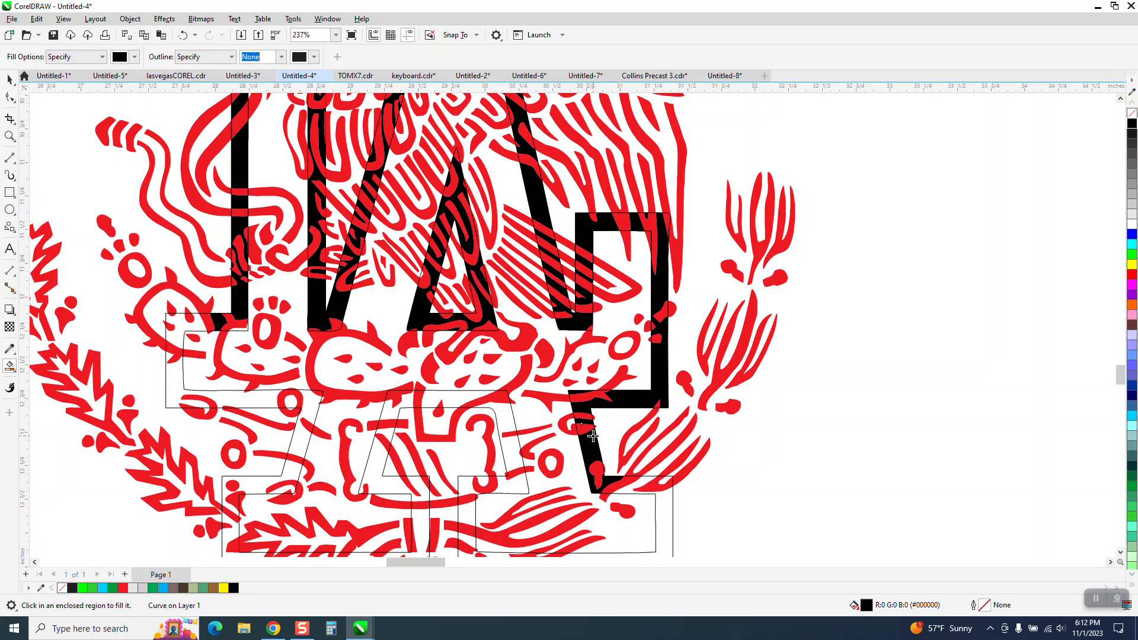
left_click(658, 504)
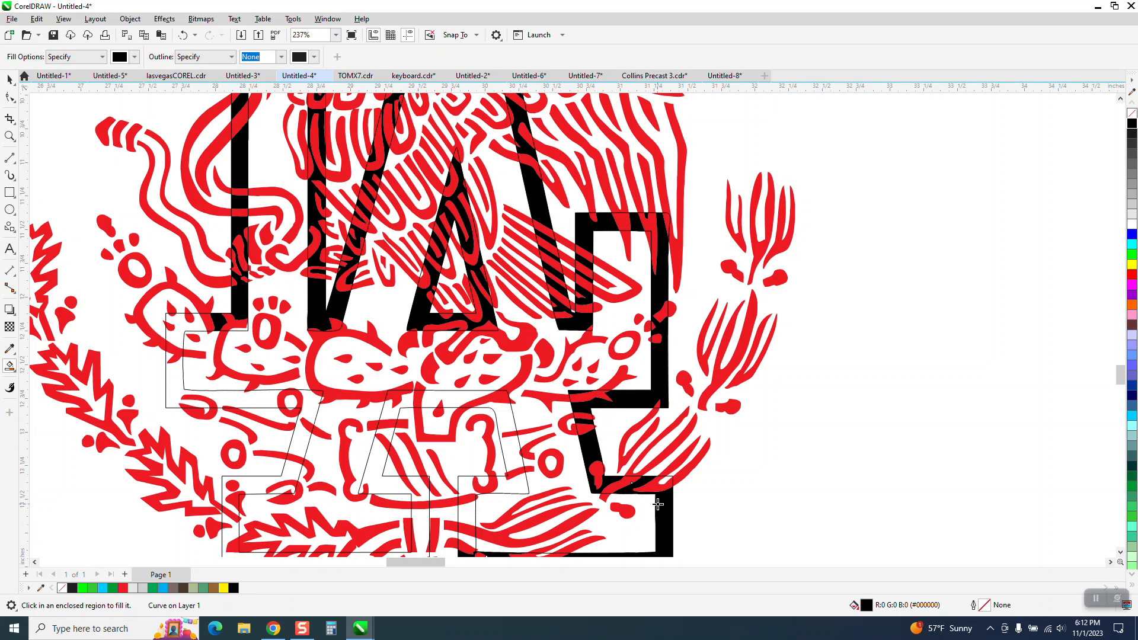
left_click(662, 486)
Fill the border of the A's lower opening and the adjoining inner corners of both feet with black
left_click(517, 491)
left_click(512, 458)
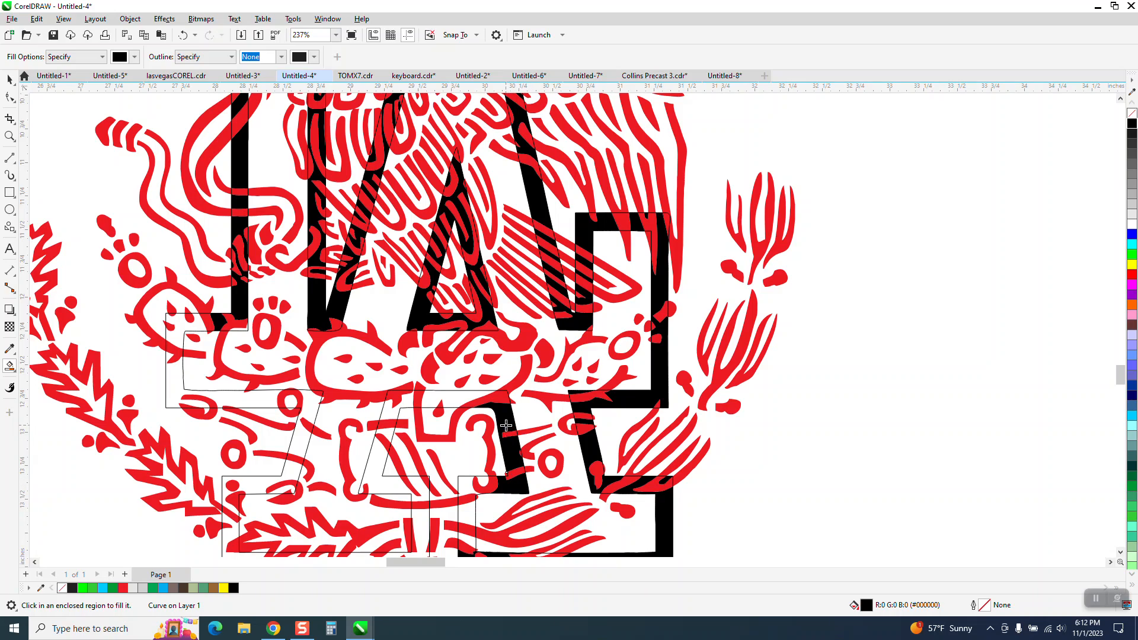
left_click(459, 398)
left_click(406, 404)
left_click(385, 436)
left_click(380, 449)
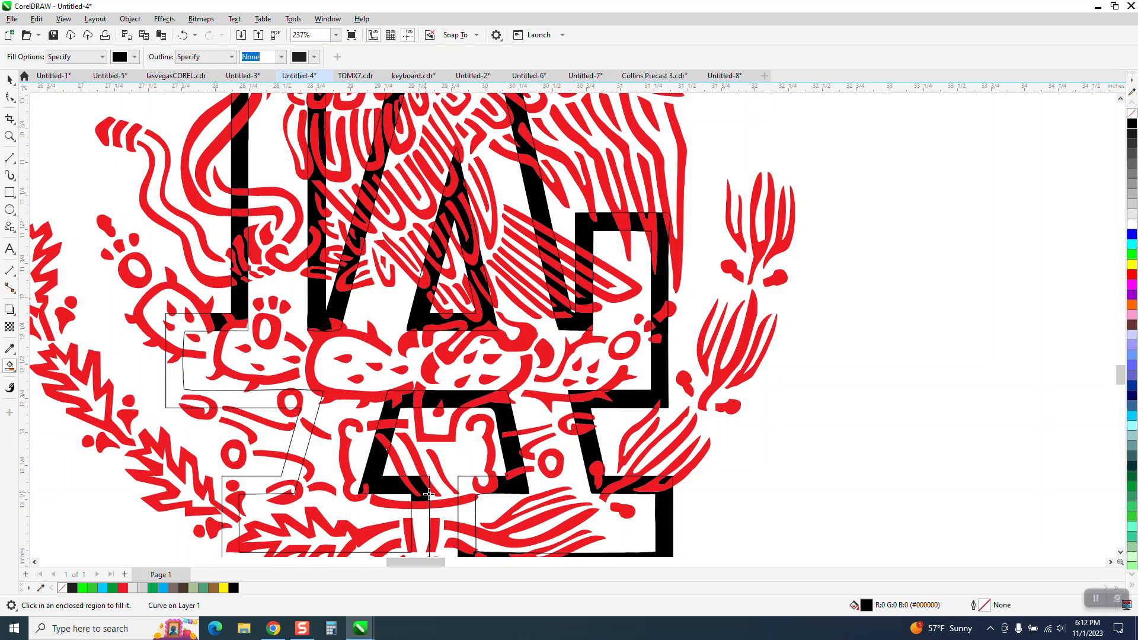
left_click(461, 484)
Fill the inner side and adjoining bottom border of the A's left foot and the inner side of its right foot with black
scroll(478, 433, "down", 2)
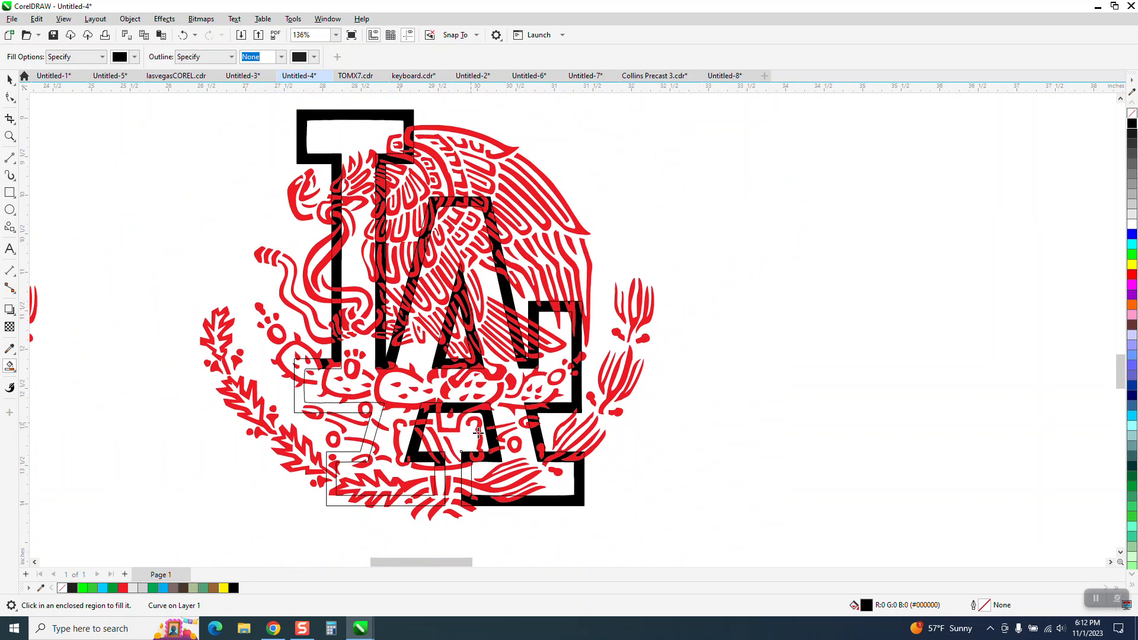
left_click(9, 136)
left_click_drag(308, 438, 542, 519)
left_click(9, 366)
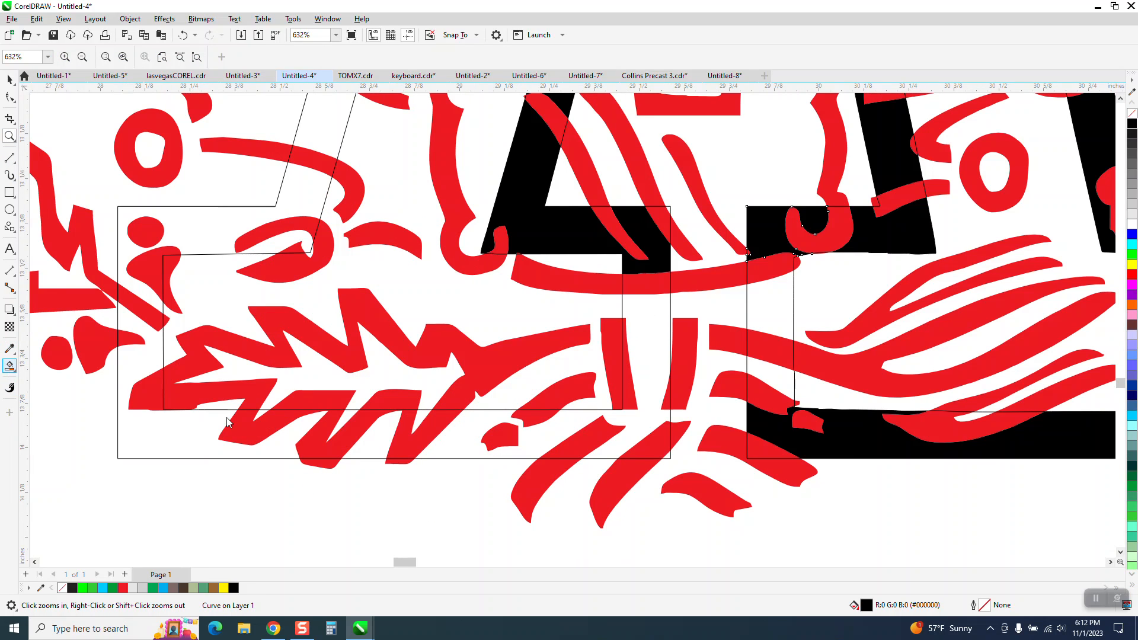
left_click(641, 374)
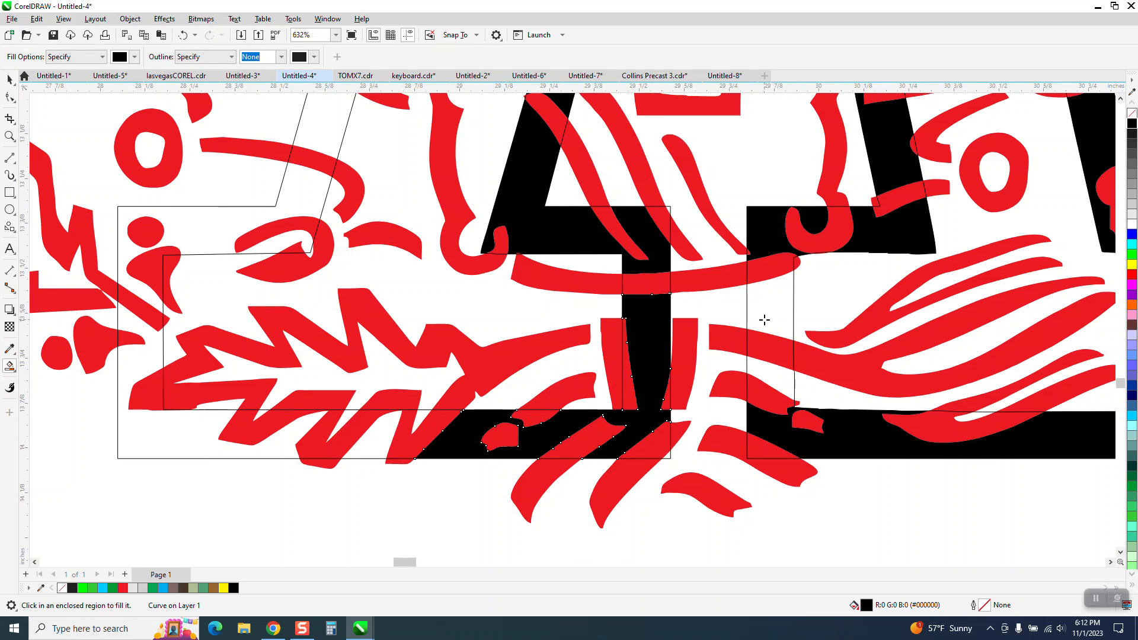
left_click(765, 319)
left_click(773, 376)
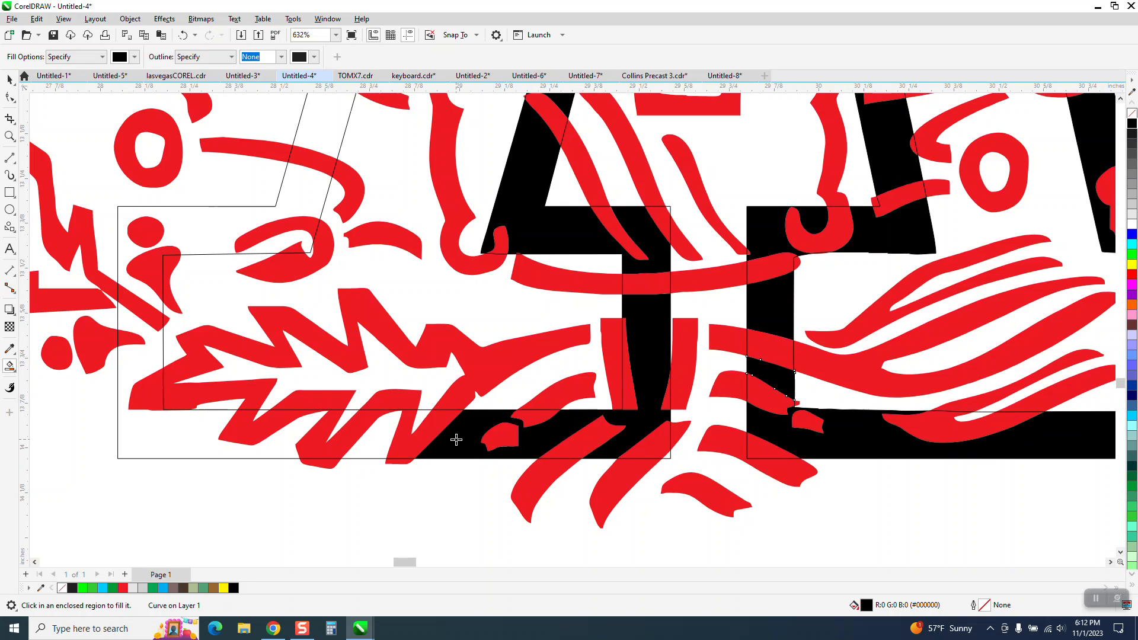
Fill the rest of the left foot's bottom border, its outer side and its top edge with black
left_click(422, 421)
left_click(398, 434)
left_click(350, 419)
left_click(303, 431)
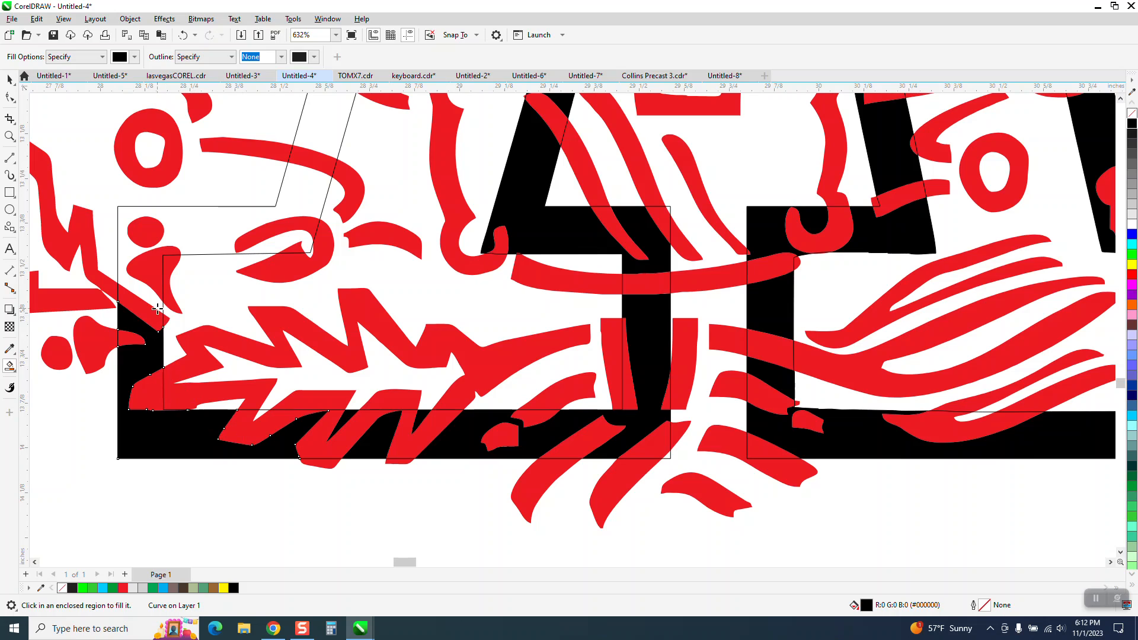
left_click(157, 277)
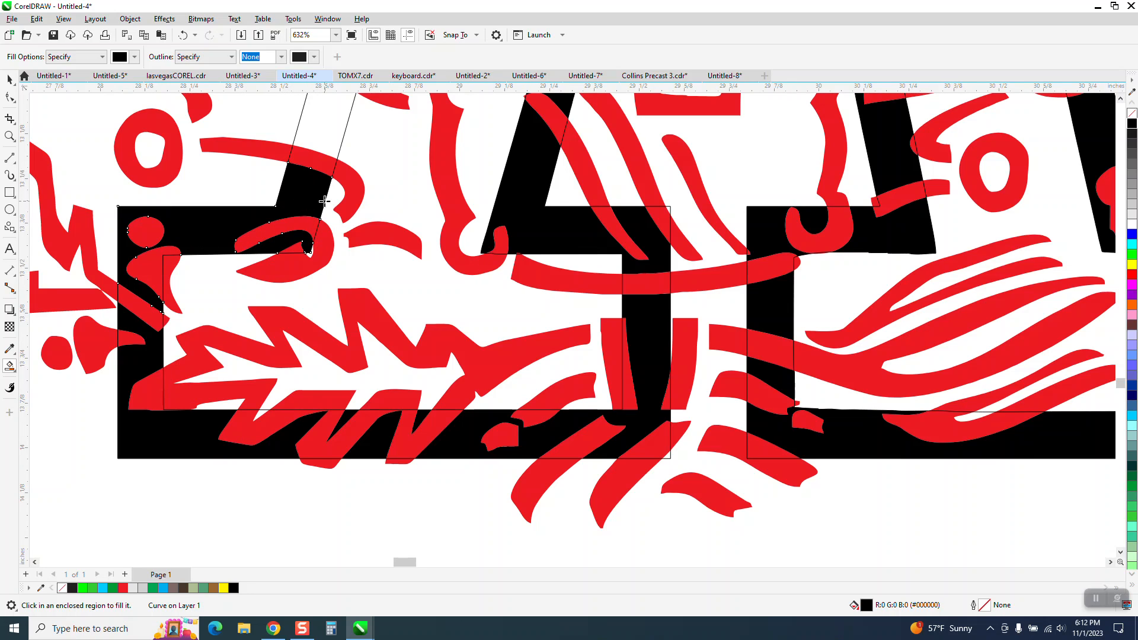
Fill the upper part of the A's lower left leg and the border of the L's left base serif with black
left_click(326, 129)
scroll(462, 528, "down", 1)
scroll(463, 527, "down", 1)
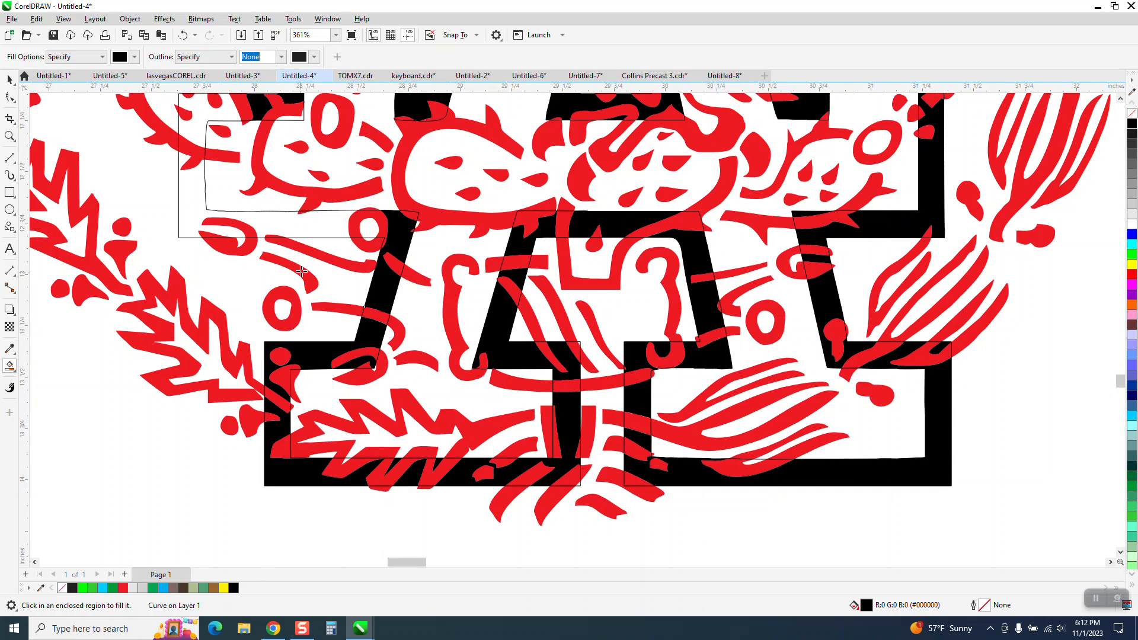
left_click(370, 229)
scroll(351, 357, "down", 1)
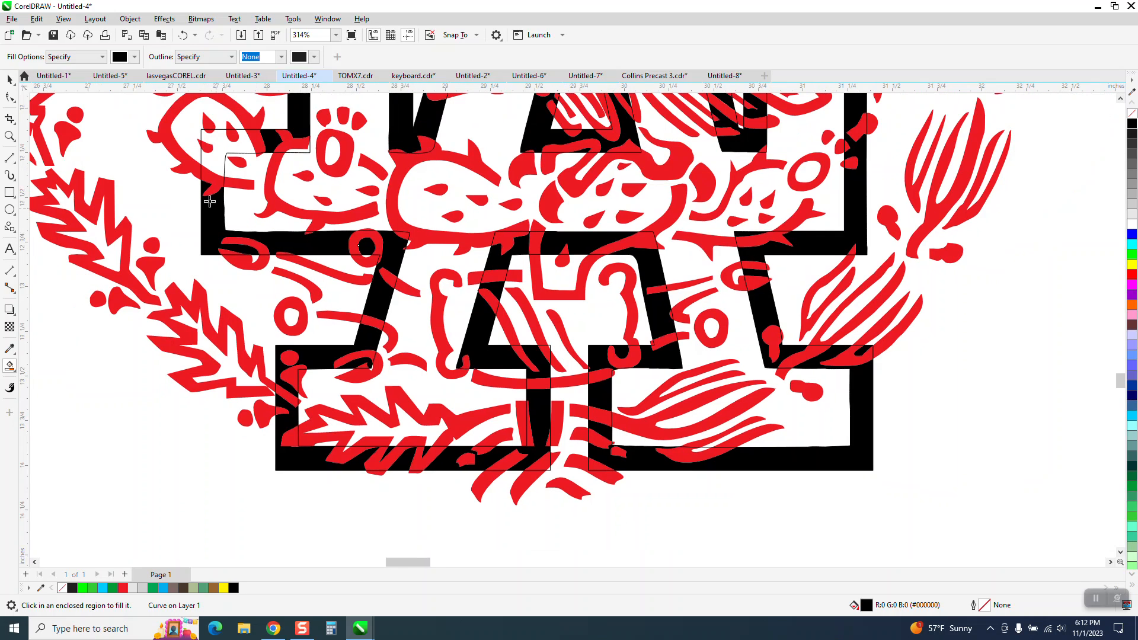
left_click(212, 166)
scroll(327, 243, "down", 1)
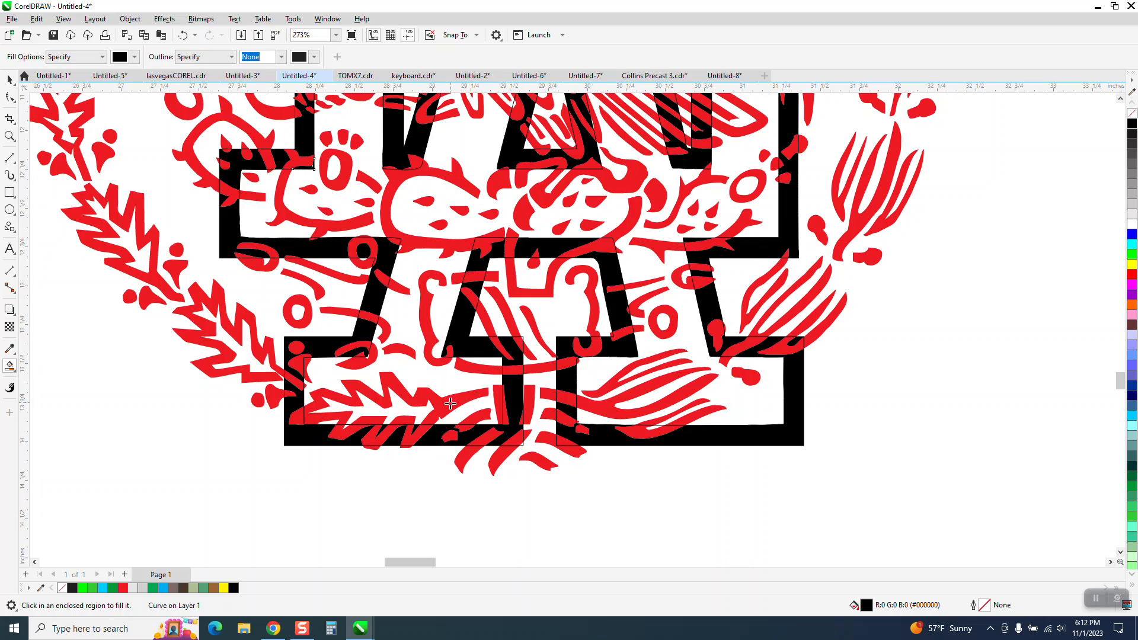
Check the whole LA outline under the eagle for regions still left unfilled
scroll(431, 430, "down", 1)
scroll(502, 528, "down", 1)
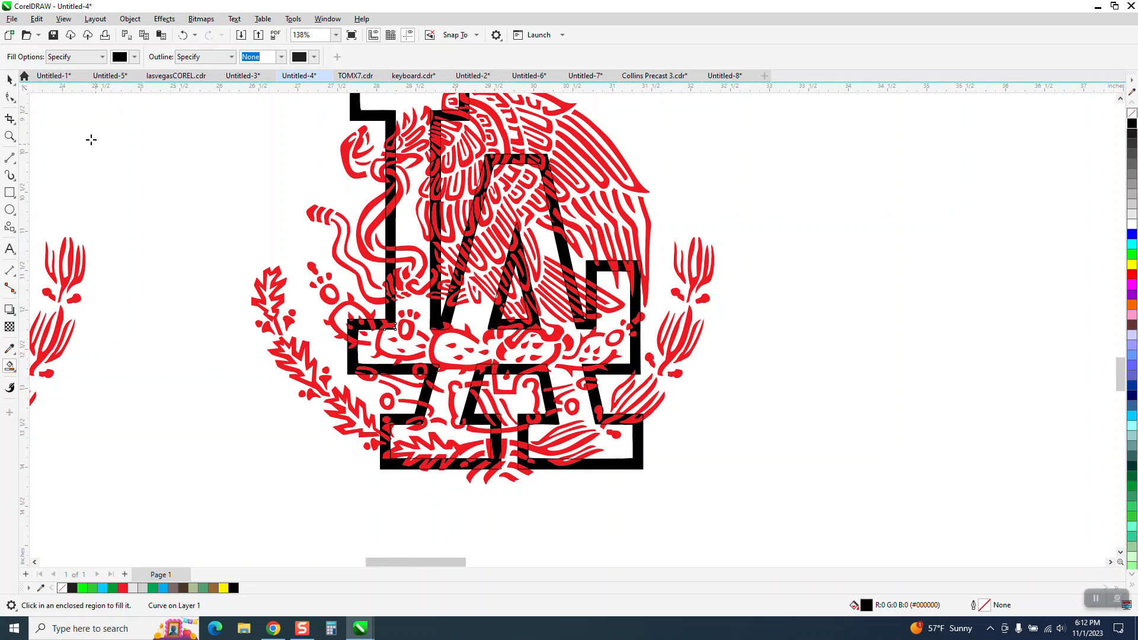
scroll(292, 325, "down", 1)
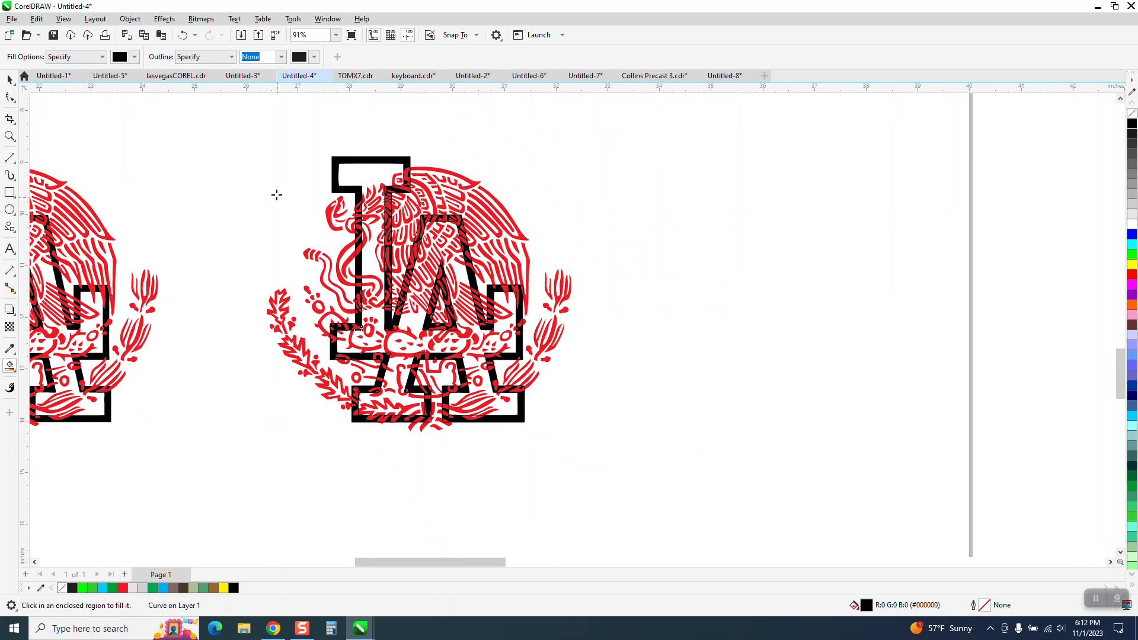
left_click(10, 136)
left_click_drag(256, 140, 696, 476)
left_click(541, 391)
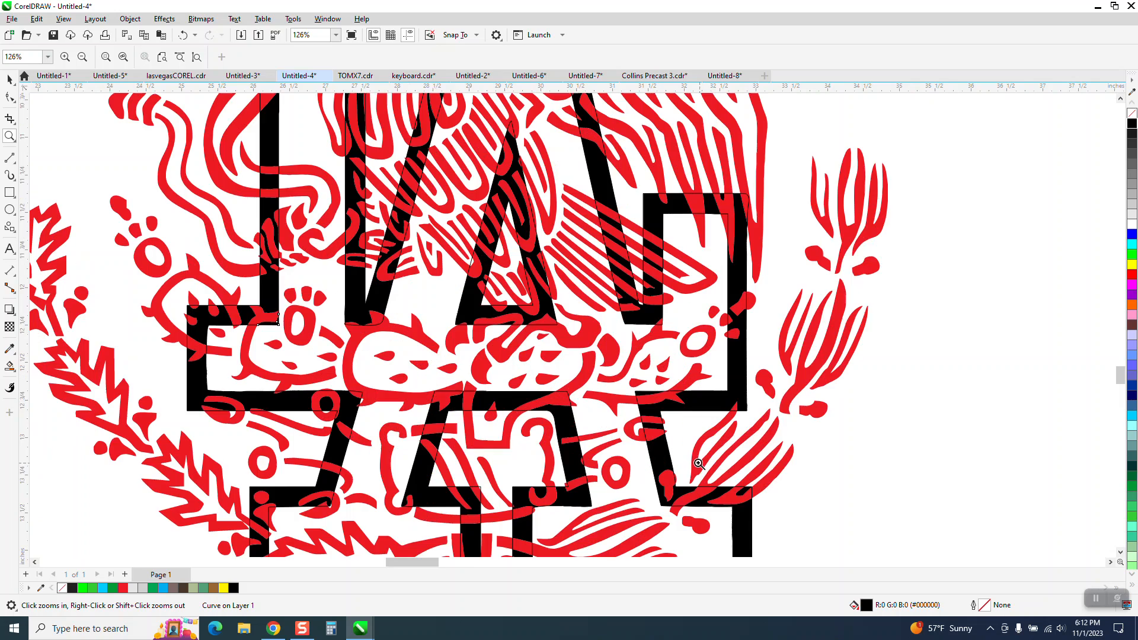
scroll(475, 393, "down", 1)
Move the red eagle group off to the side of the letters to uncover the black pieces, and bring it back
left_click(9, 78)
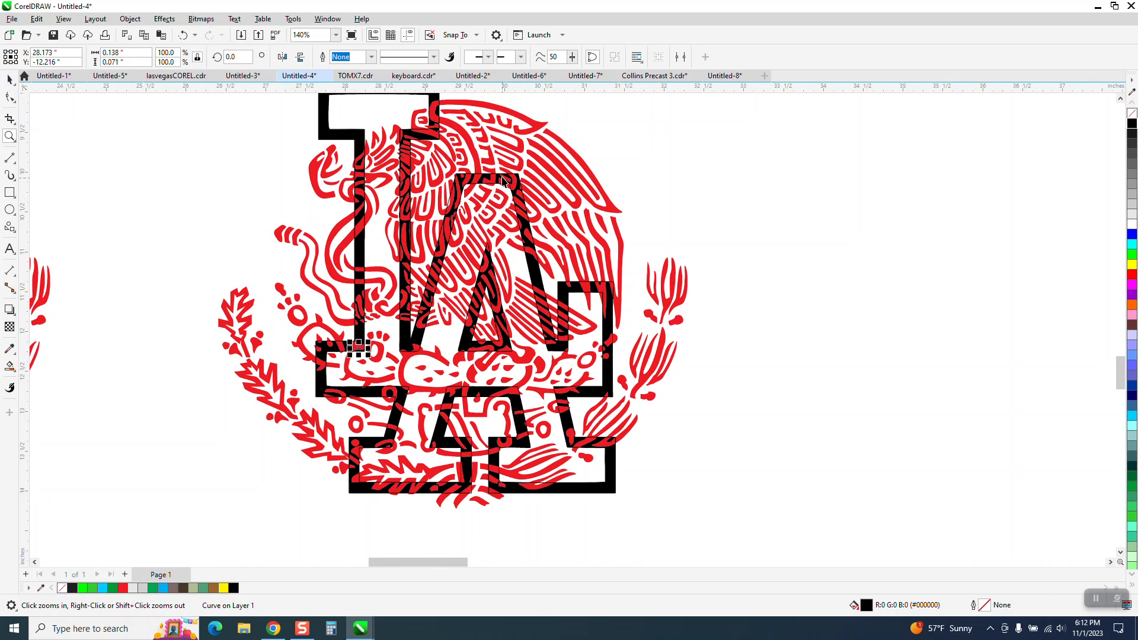
scroll(633, 241, "down", 1)
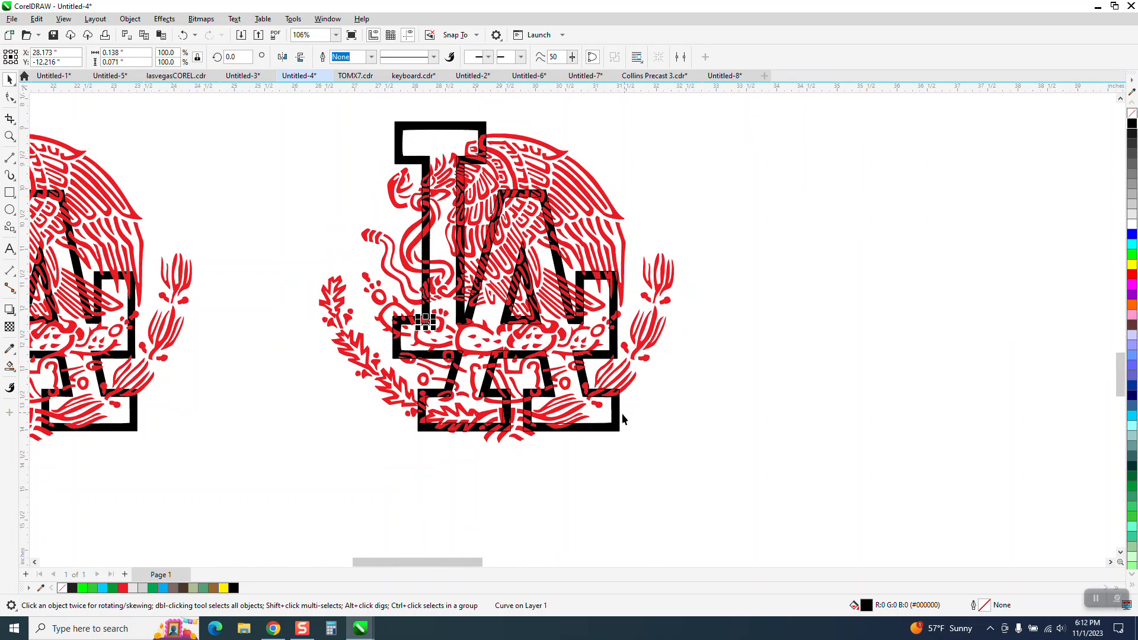
left_click(619, 415)
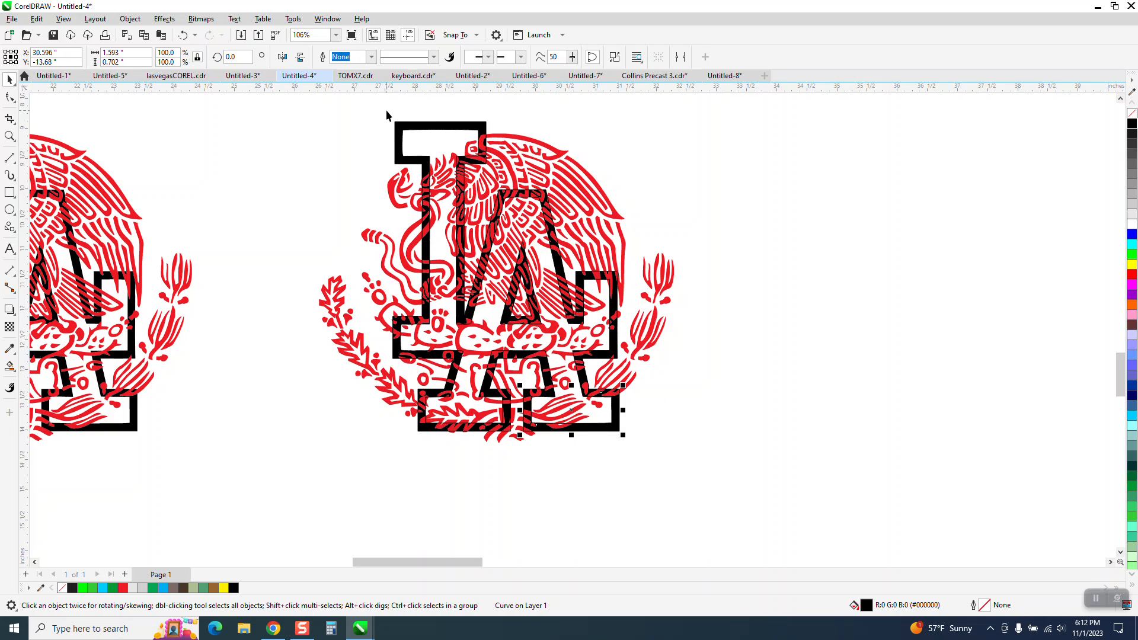
left_click(538, 151)
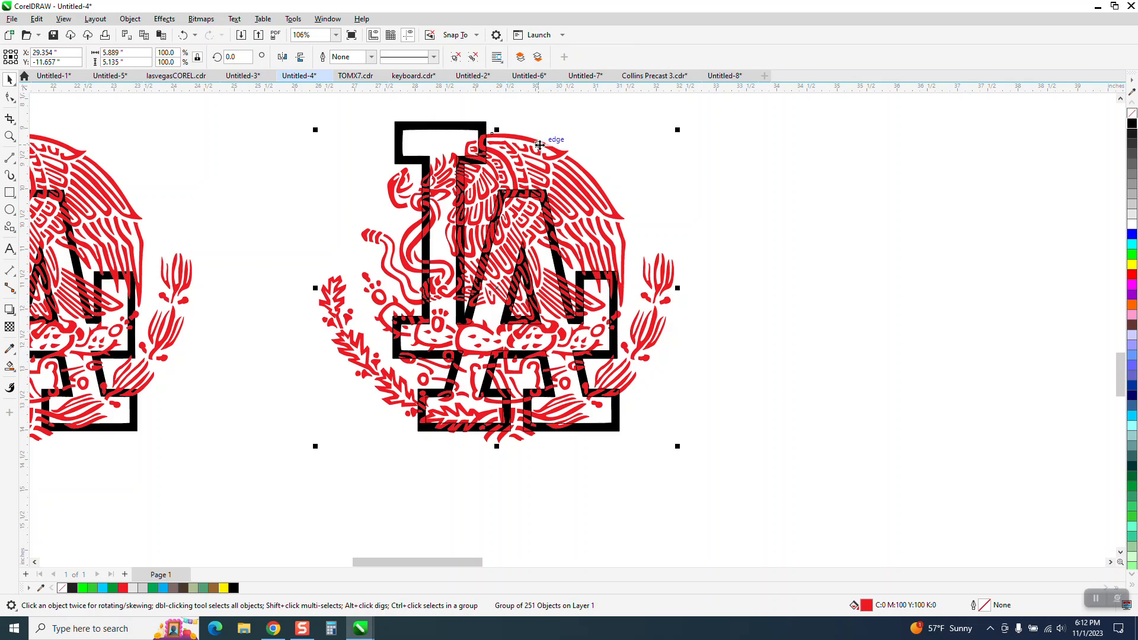
key("ctrl+z")
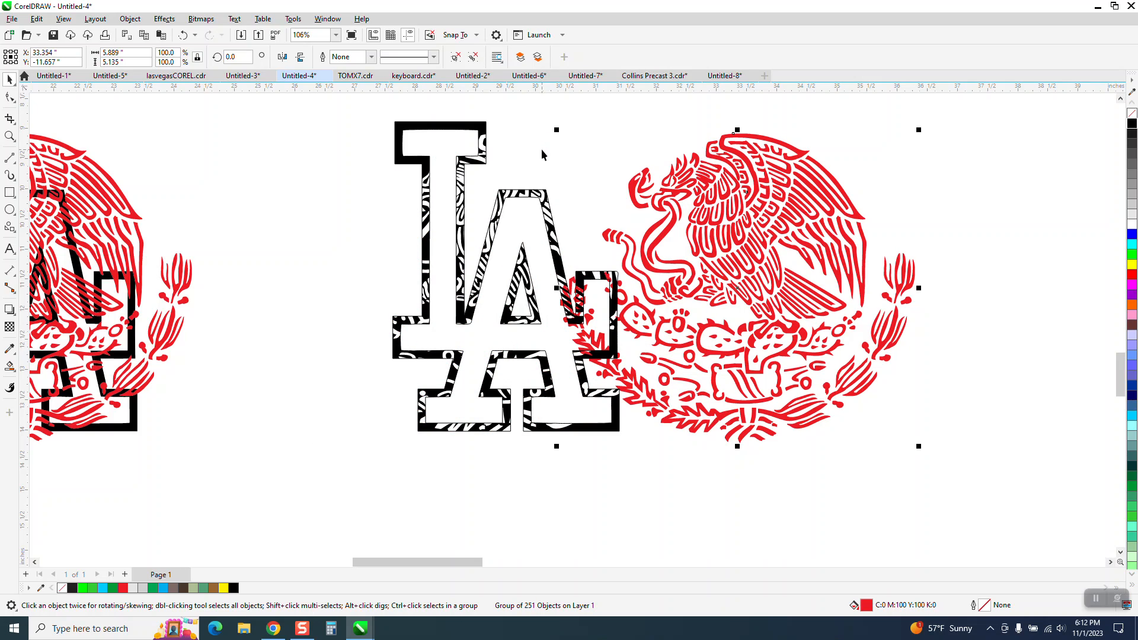
key("ctrl+shift+z")
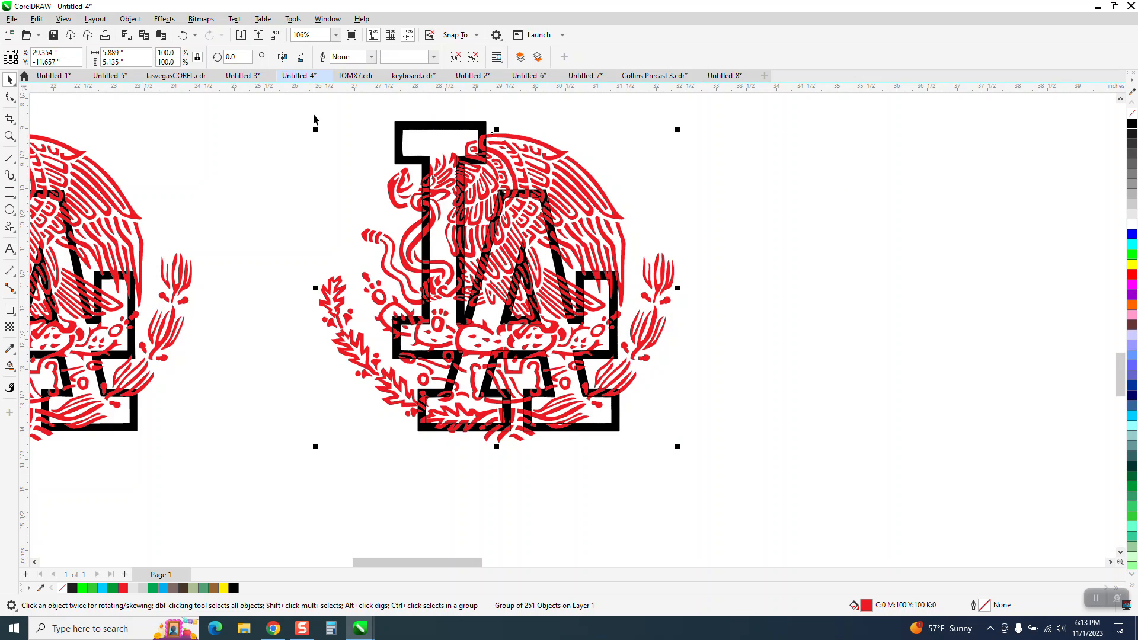
Select all the LA letter pieces without the eagle group and remove their outline
left_click_drag(359, 112, 626, 445)
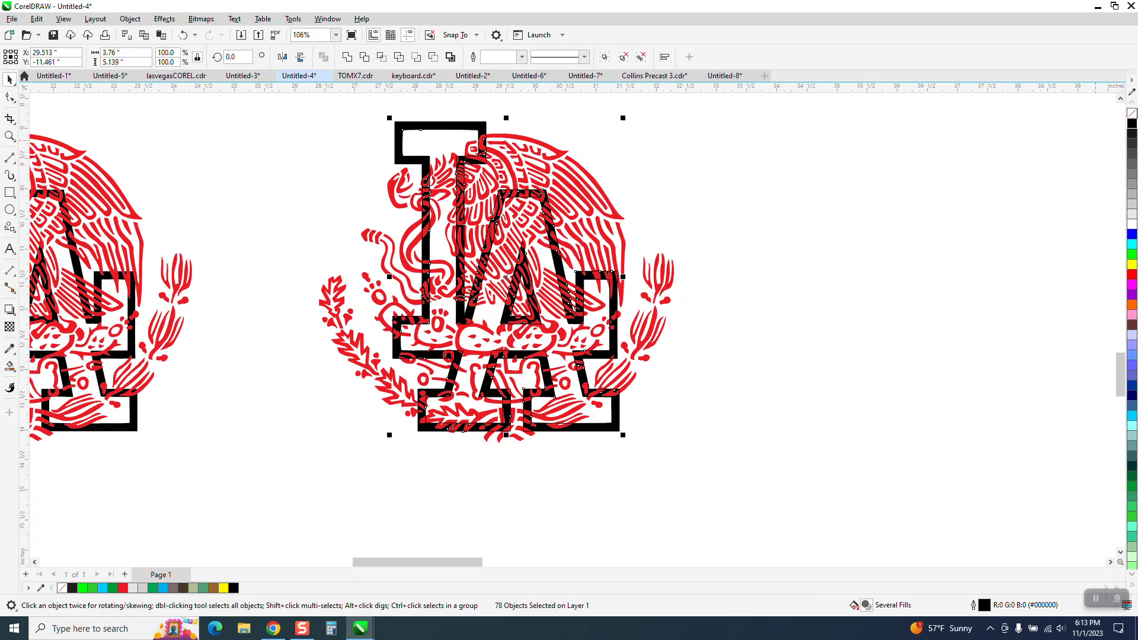
right_click(1131, 118)
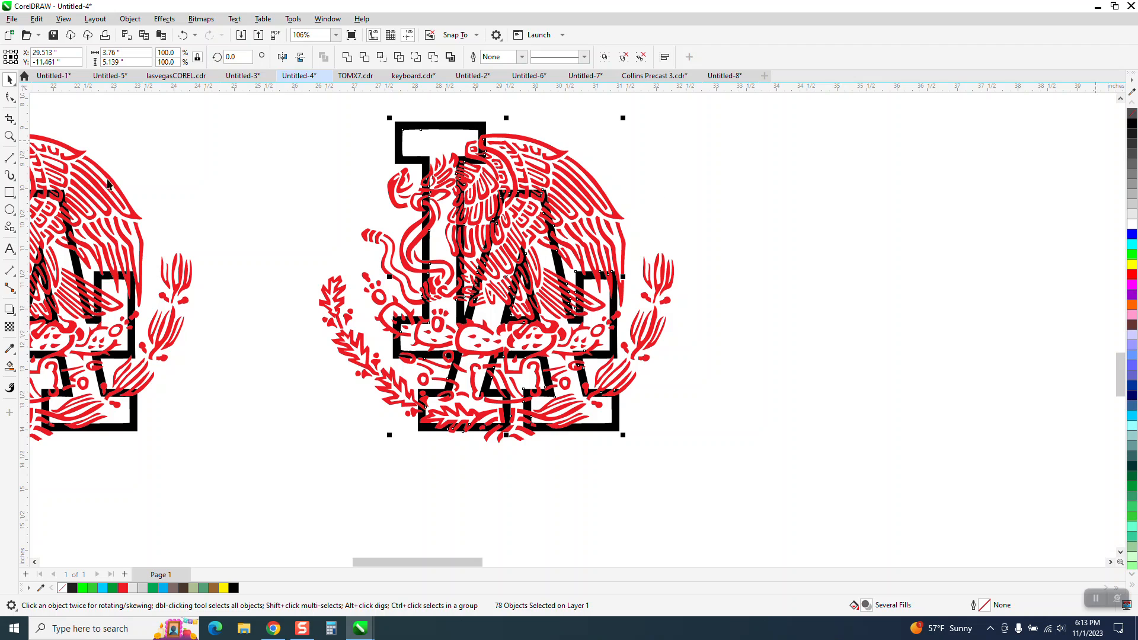
Examine up close how the black letter pieces meet the red eagle strokes around the snake and the wing feathers
left_click(9, 135)
left_click_drag(422, 181, 486, 244)
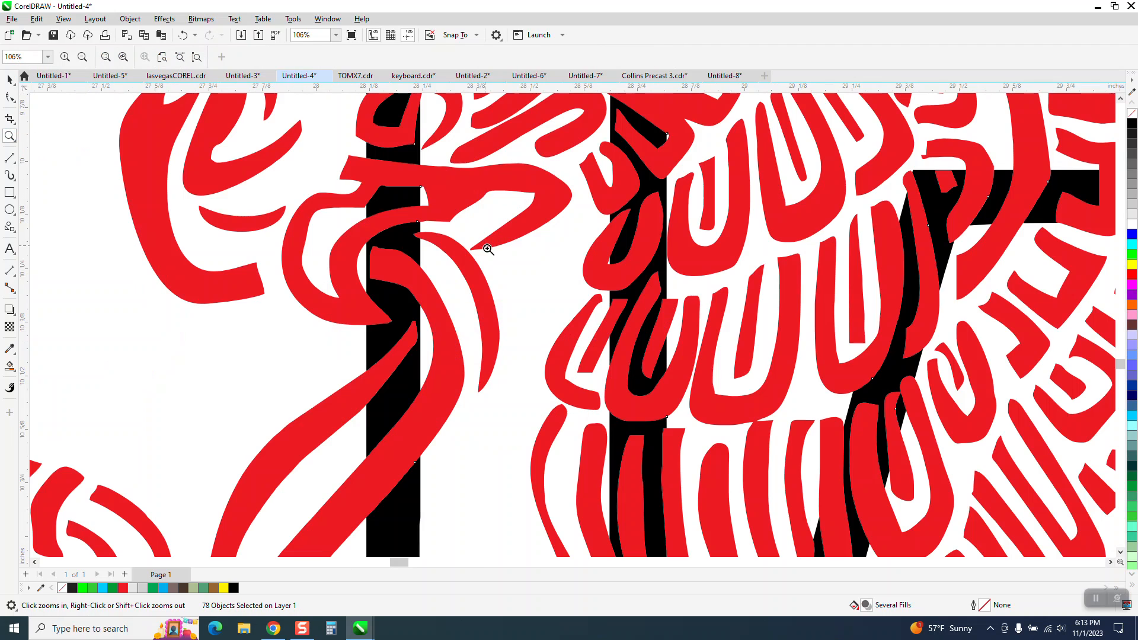
scroll(450, 304, "down", 4)
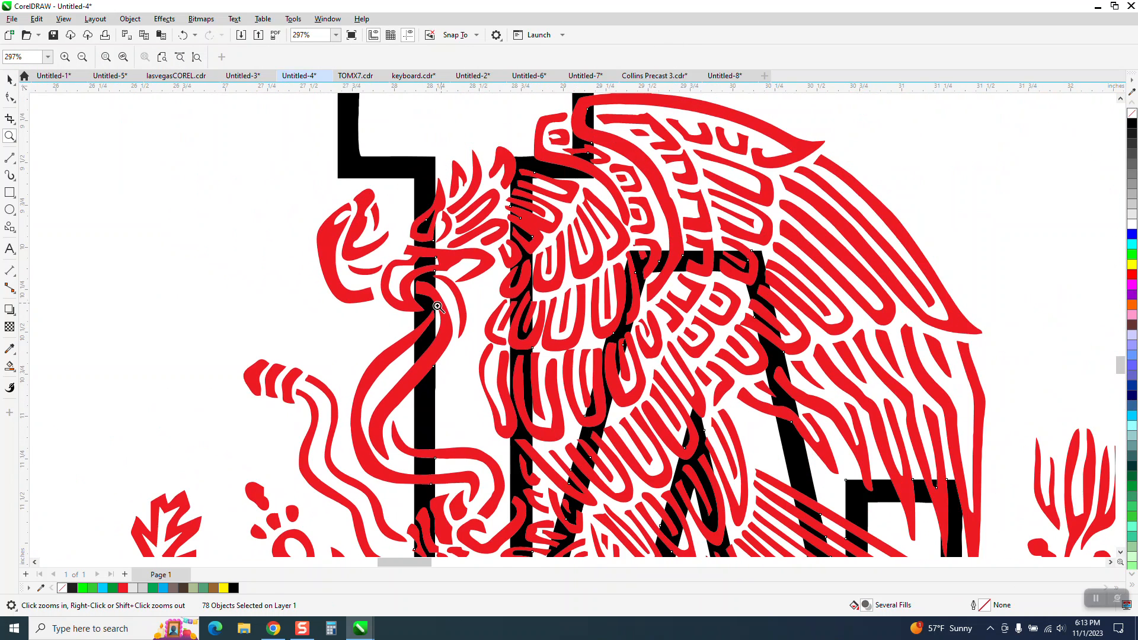
scroll(438, 307, "down", 1)
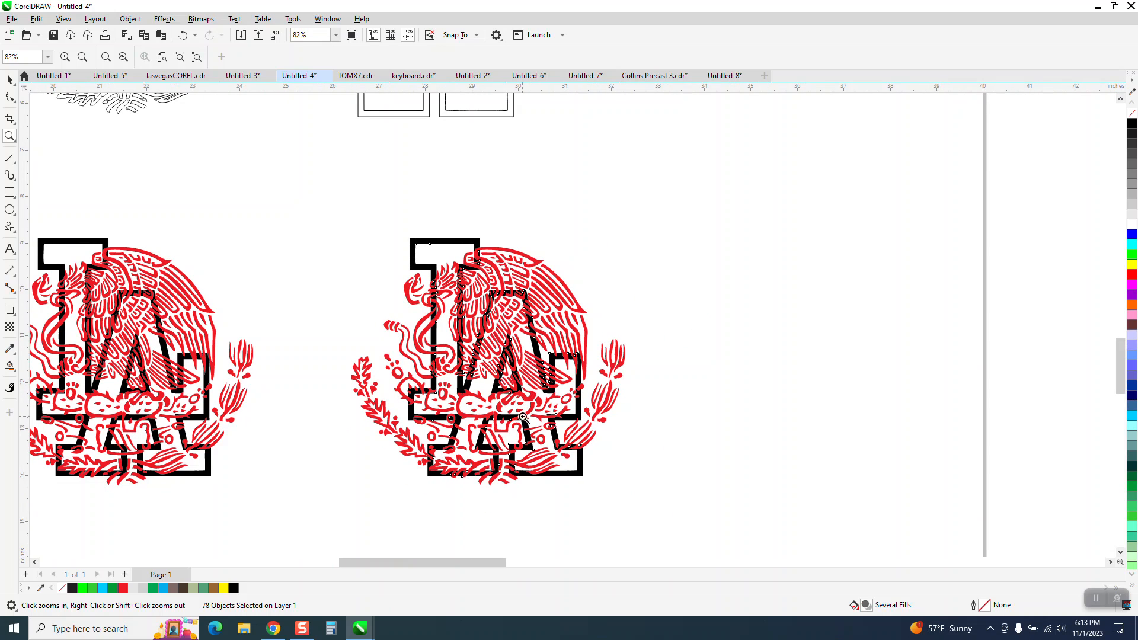
left_click_drag(336, 242, 682, 516)
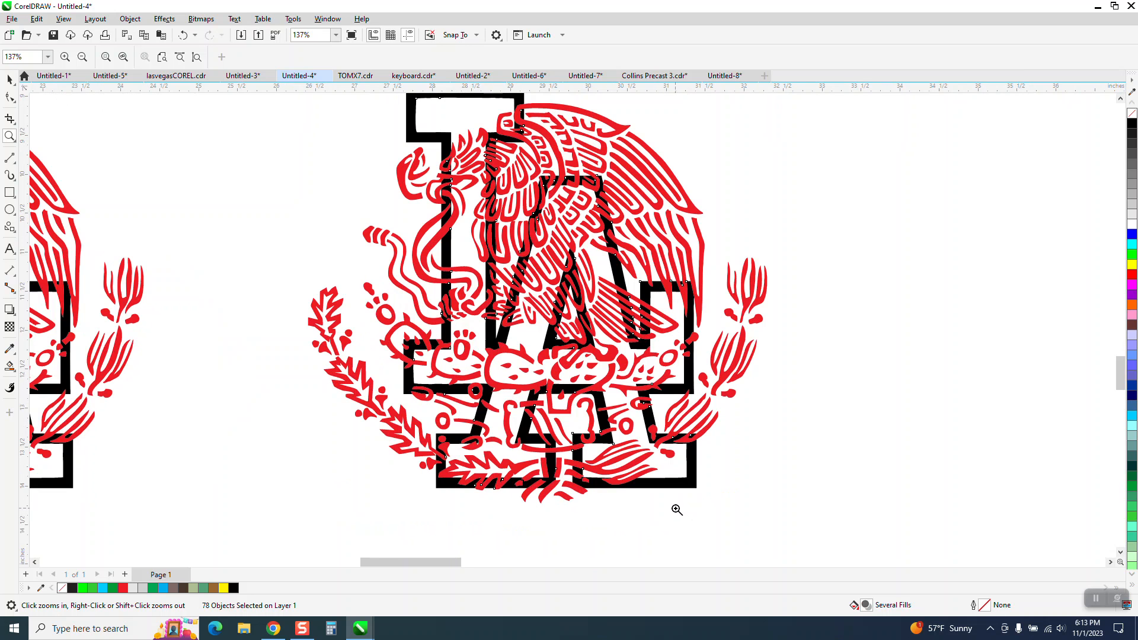
left_click_drag(507, 249, 601, 335)
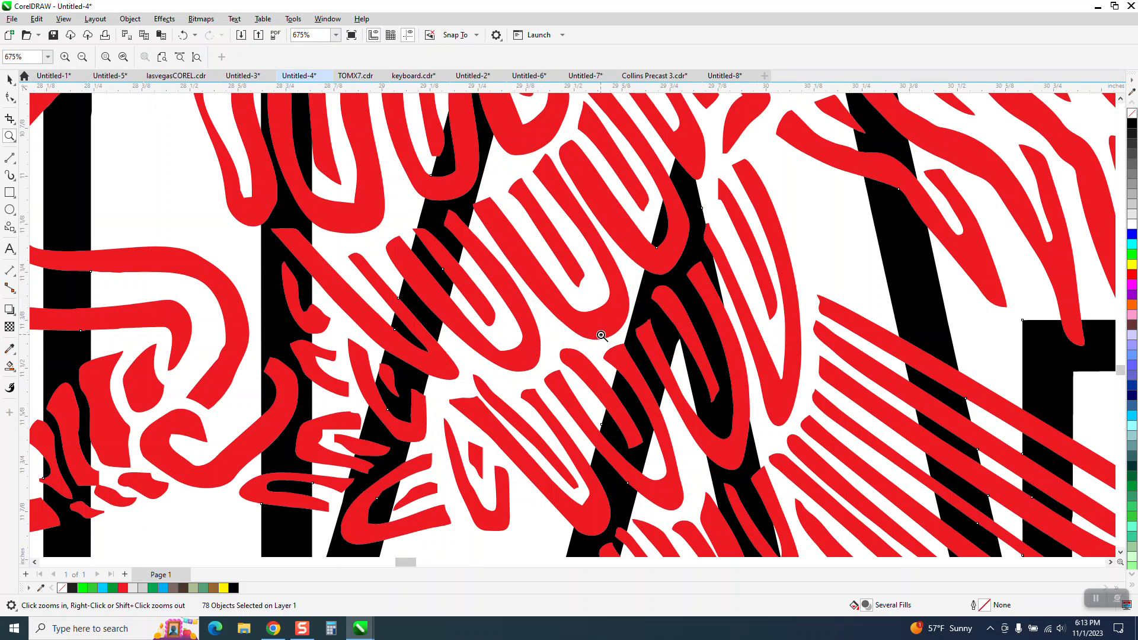
scroll(601, 337, "down", 3)
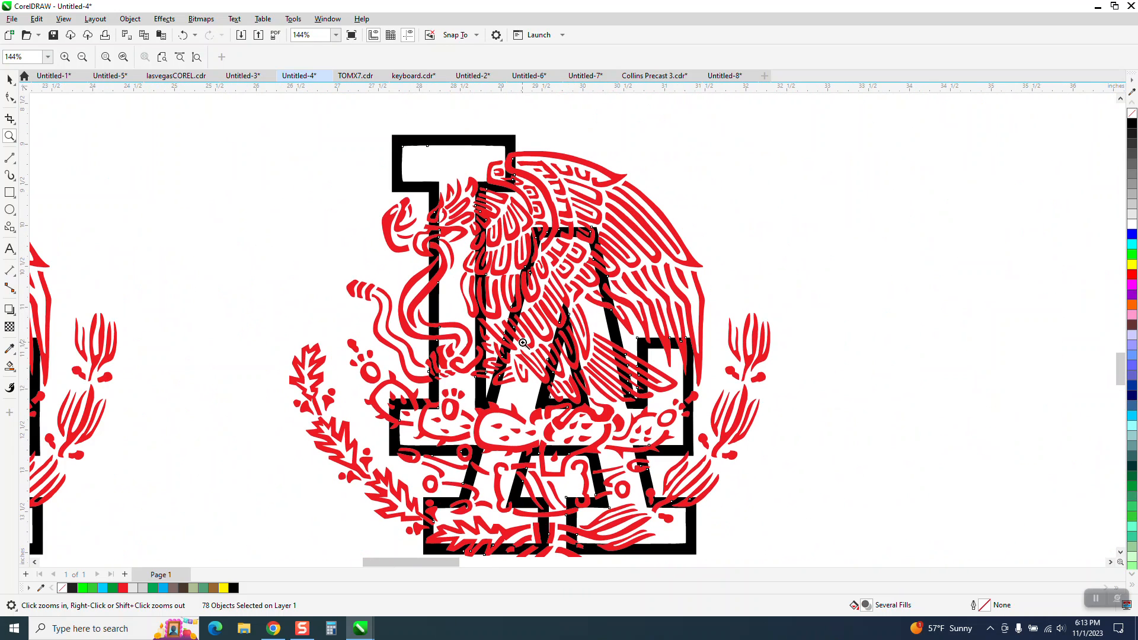